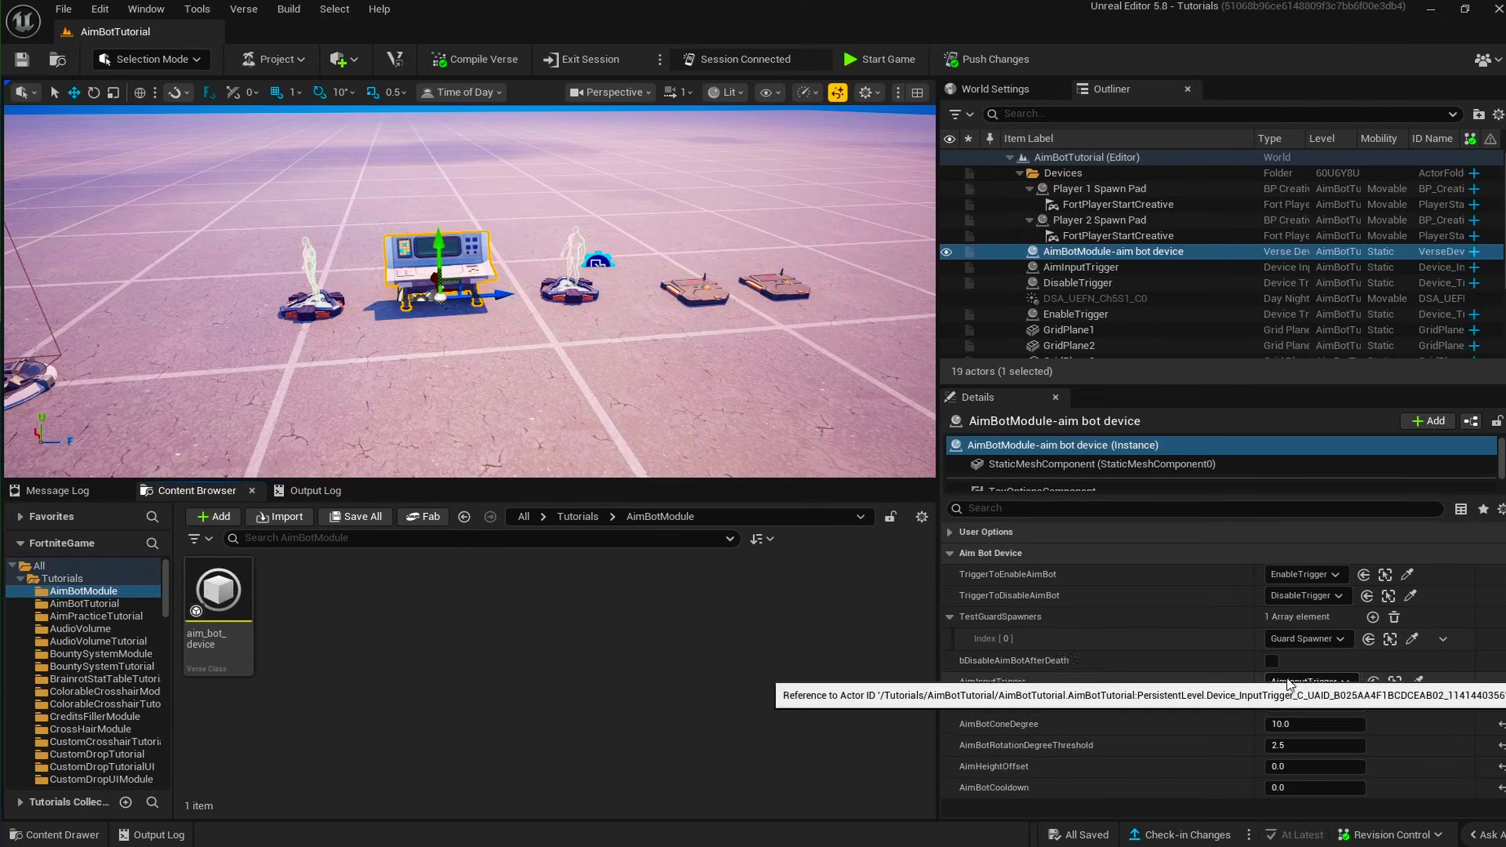
# Examine AimInputTrigger's Creative Input, Show on HUD and Registered Player Behavior settings, including the available registration options.
pyautogui.click(611, 266)
pyautogui.scroll(-3, 1242, 676)
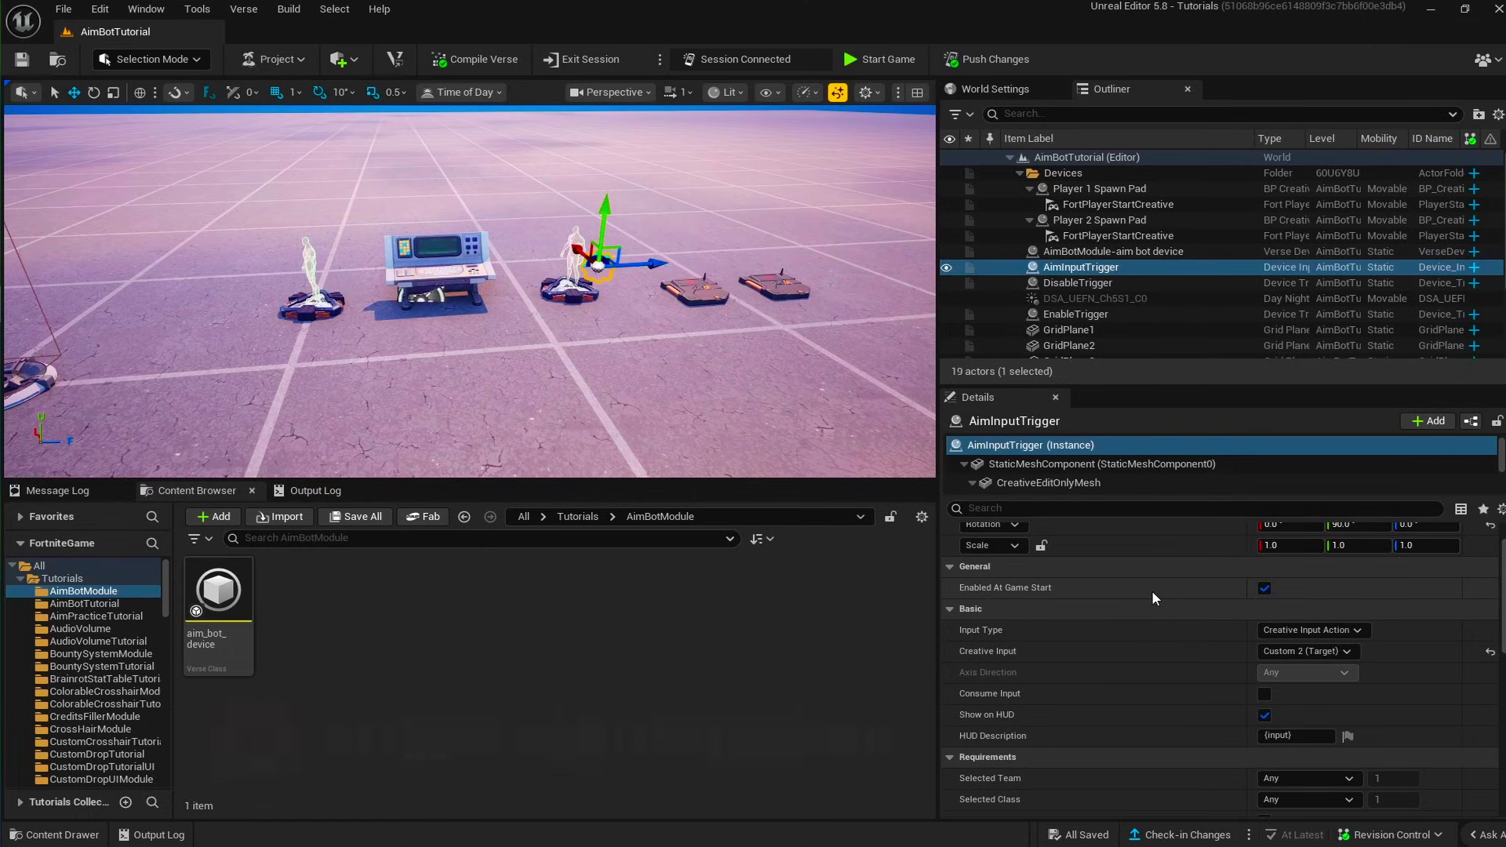
pyautogui.scroll(-5, 1230, 681)
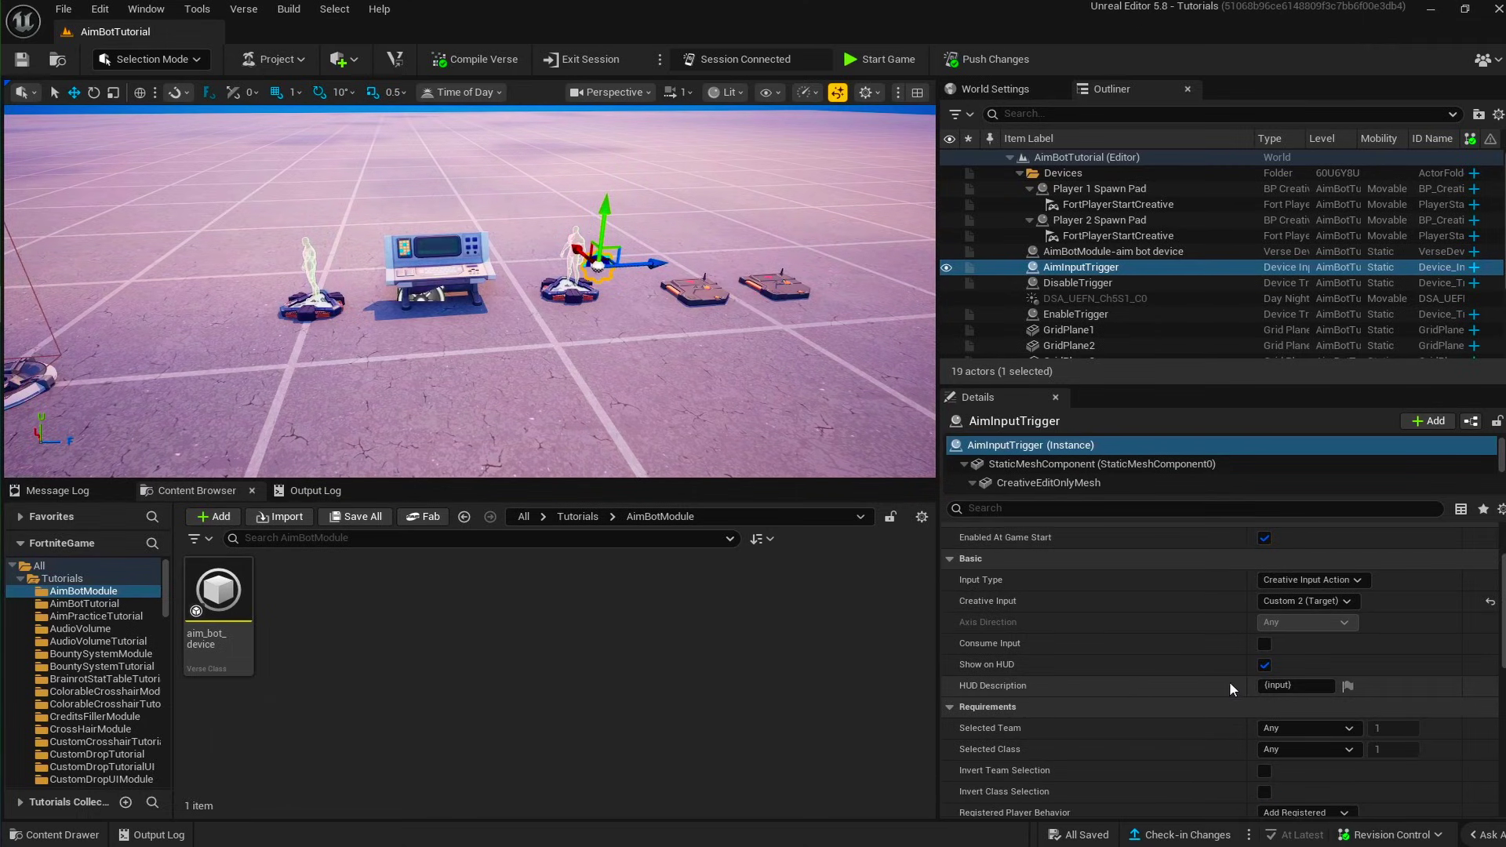
pyautogui.scroll(1, 1230, 673)
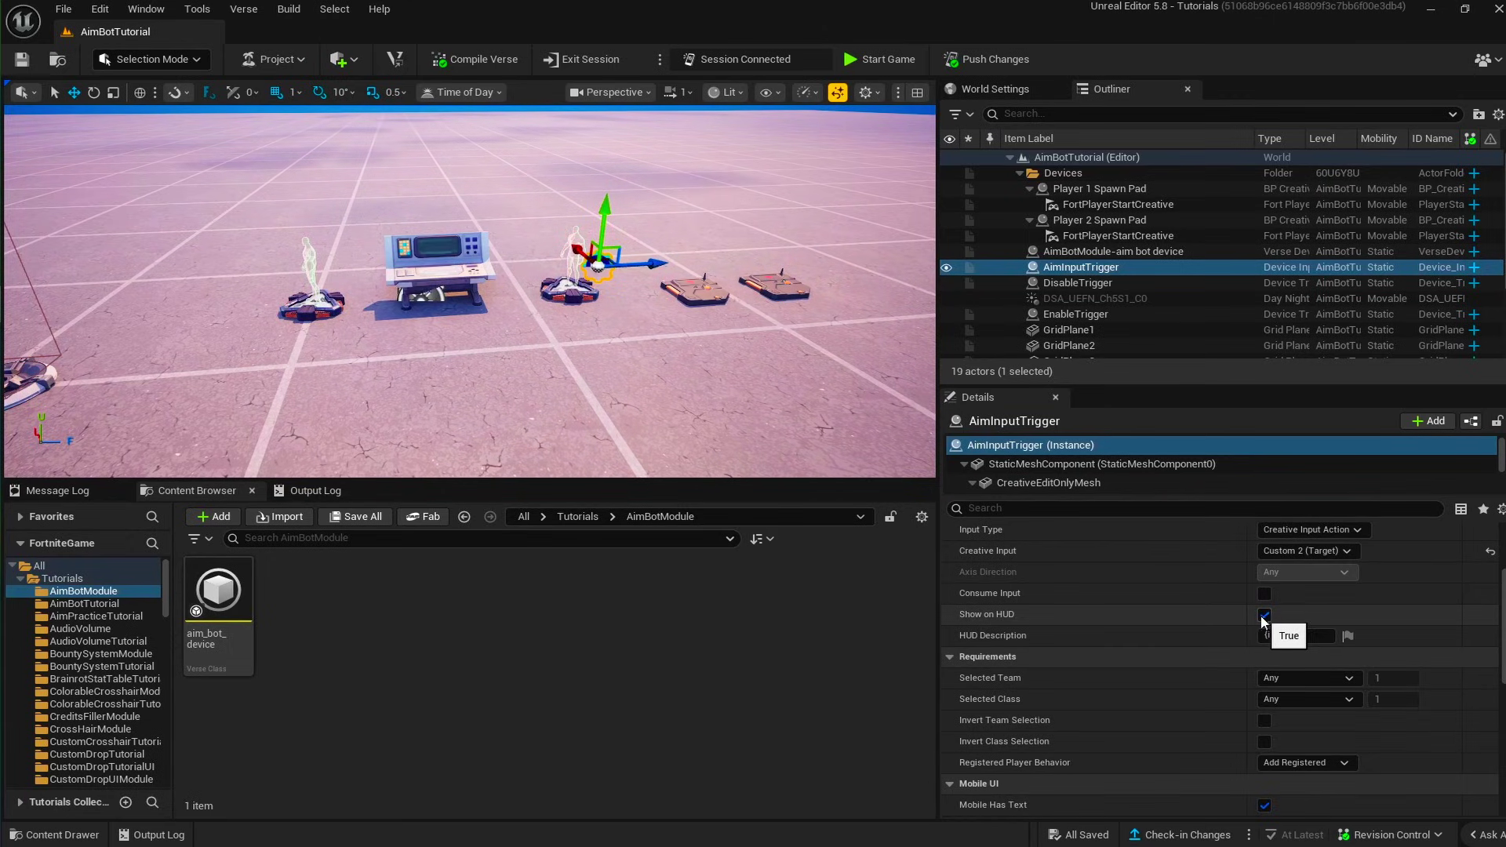
pyautogui.click(1265, 616)
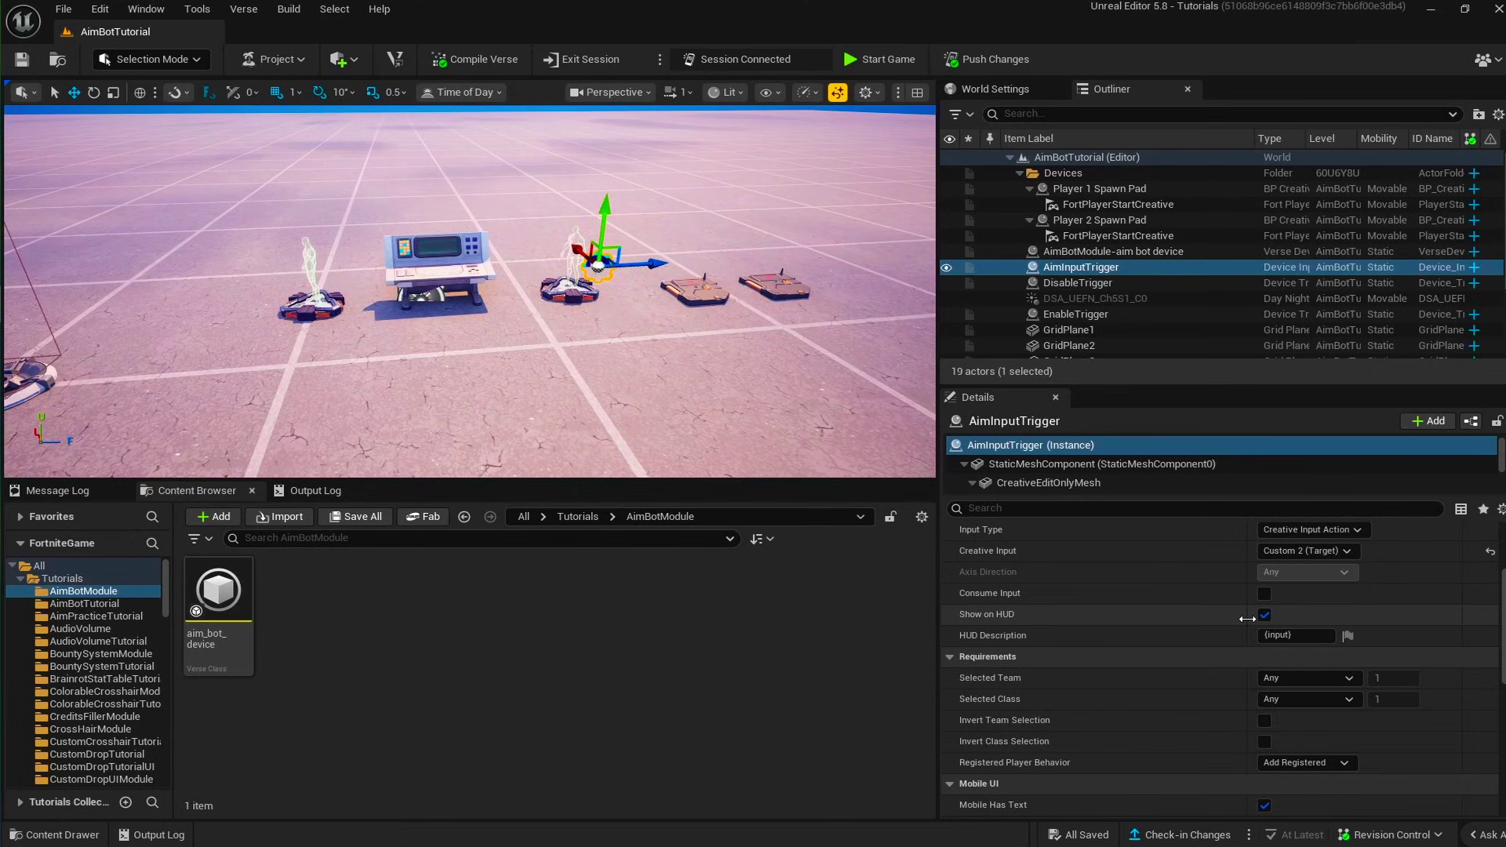
pyautogui.click(1336, 762)
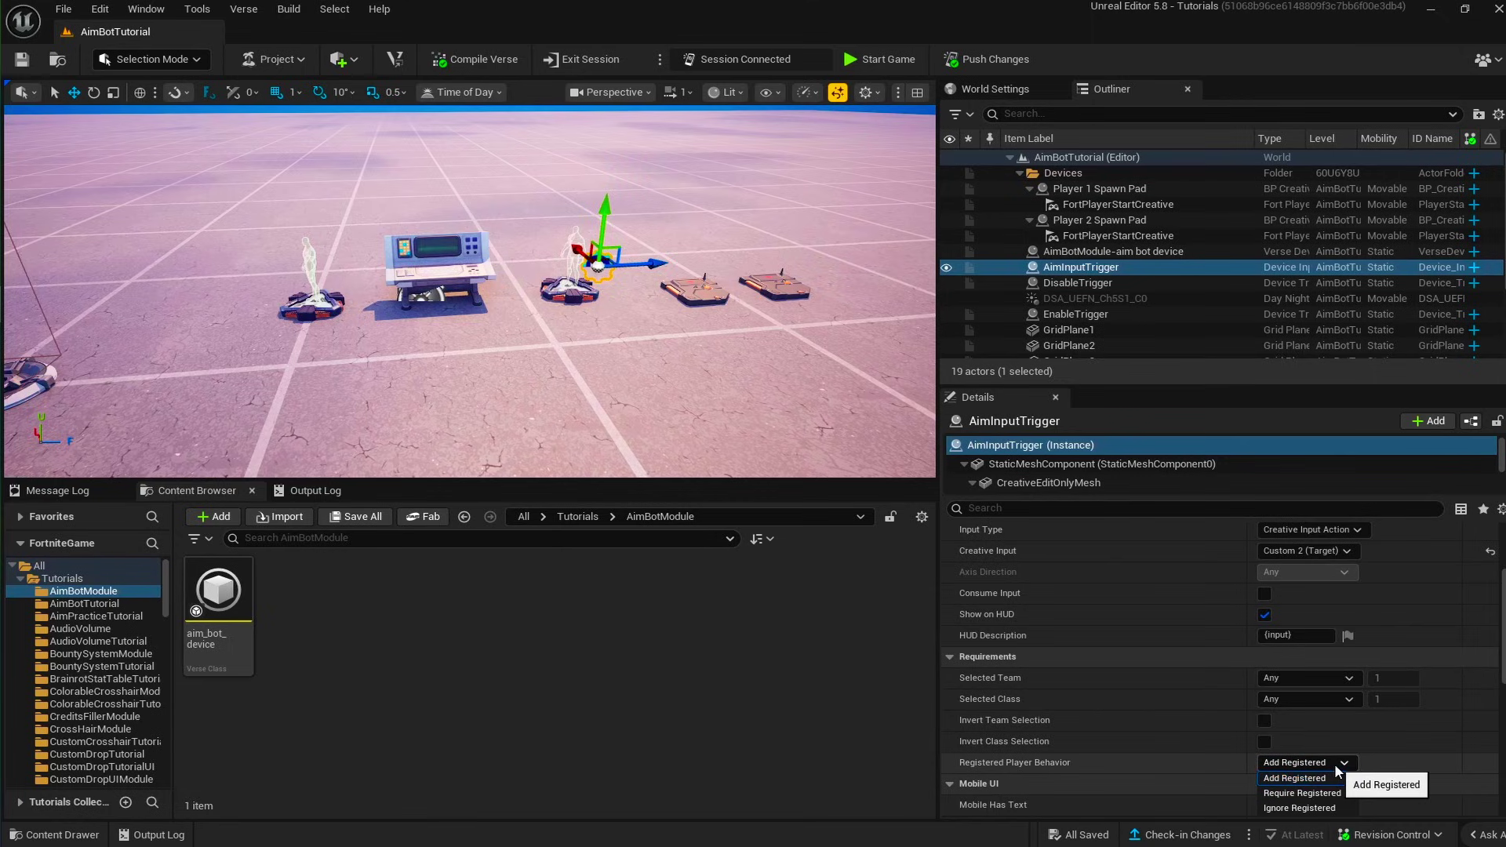
pyautogui.click(1334, 764)
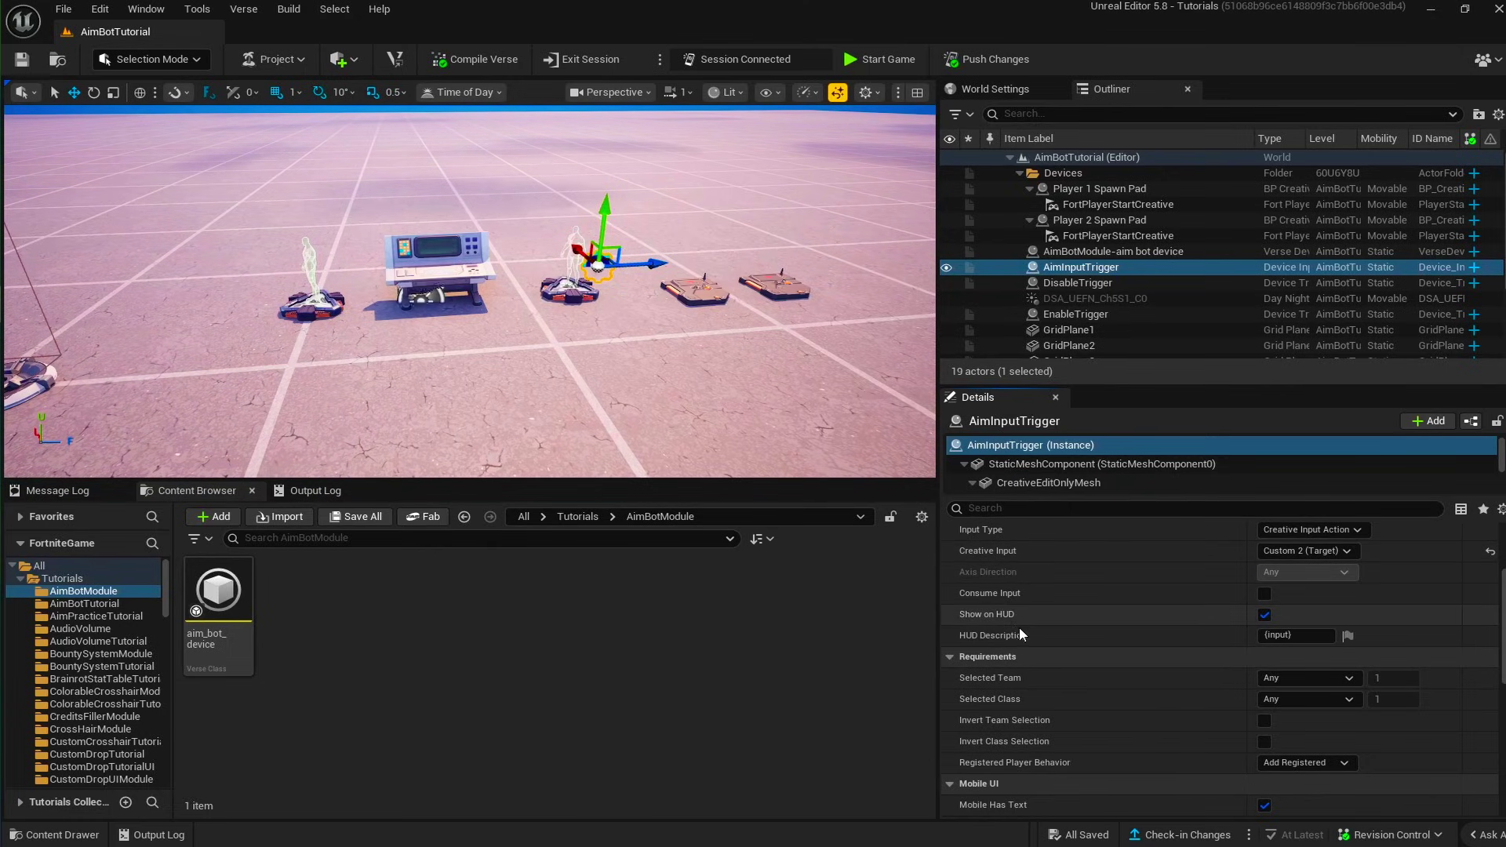
pyautogui.click(1337, 762)
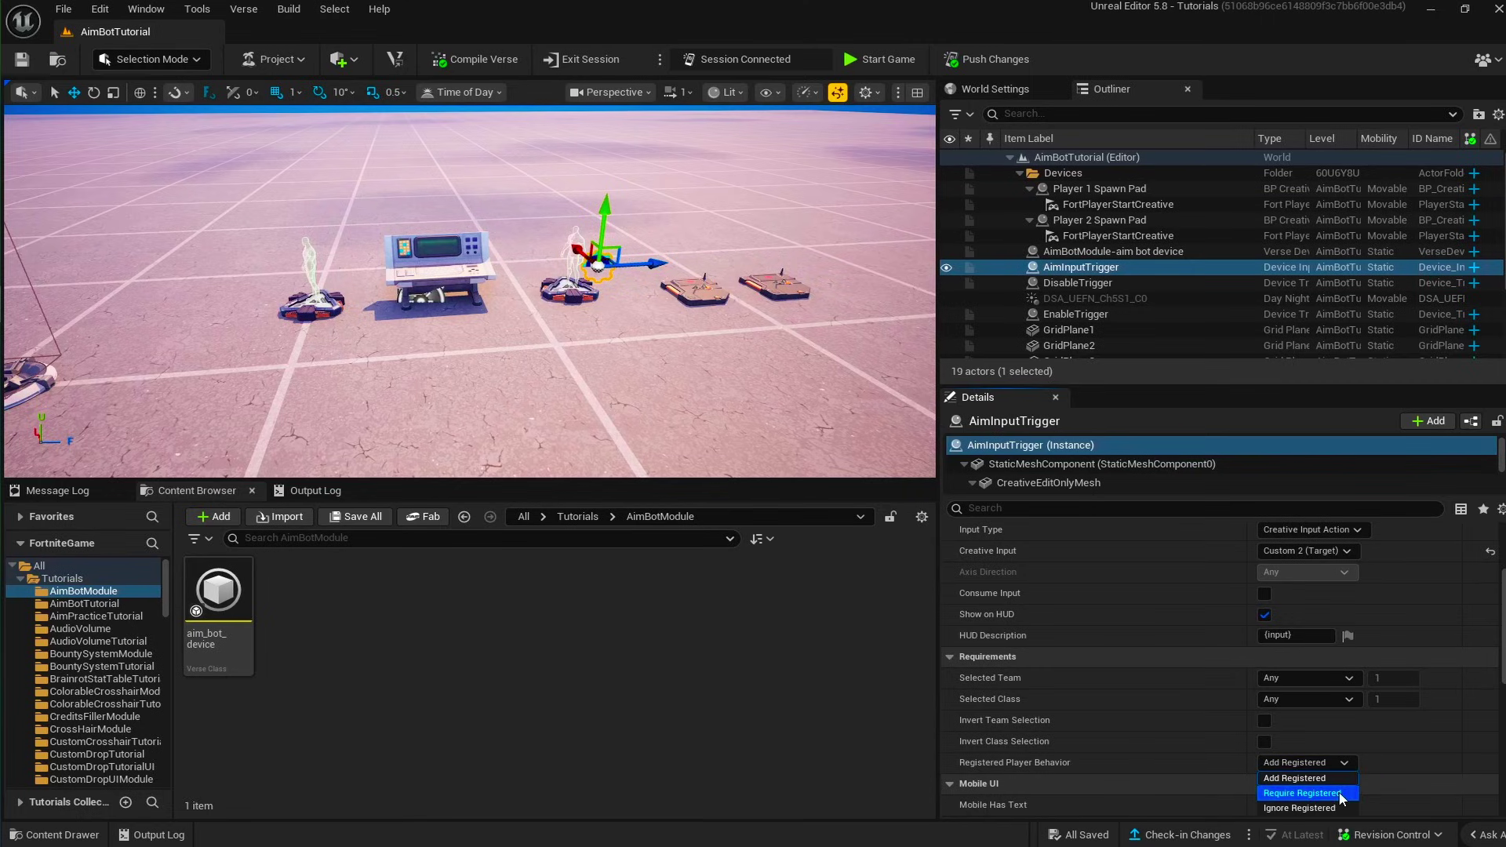
pyautogui.click(1341, 792)
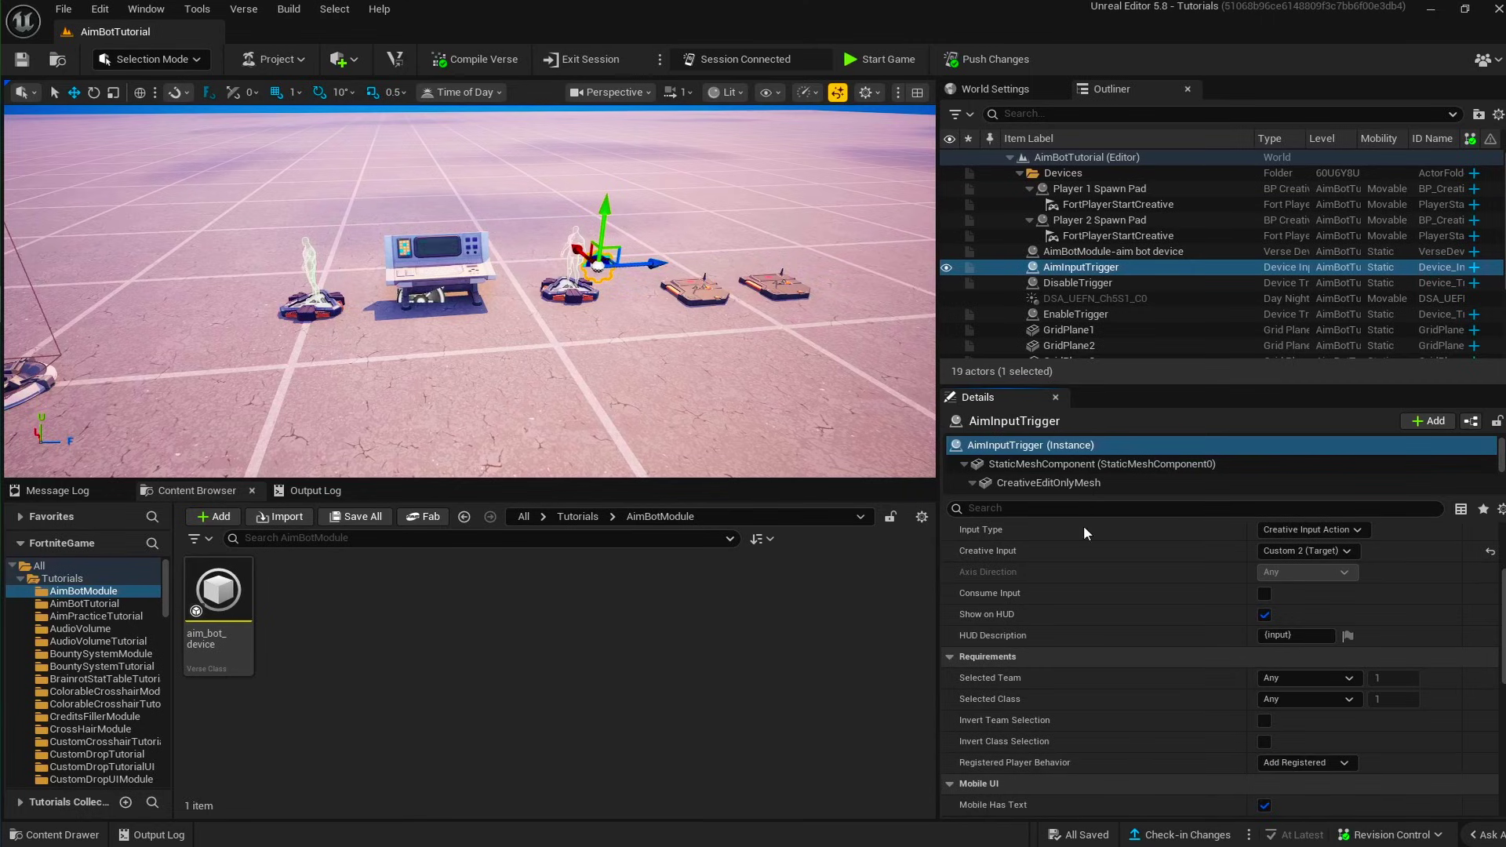
# Review the EnableTrigger and DisableTrigger devices and the aim bot device's distance, cone and rotation threshold properties.
pyautogui.click(697, 292)
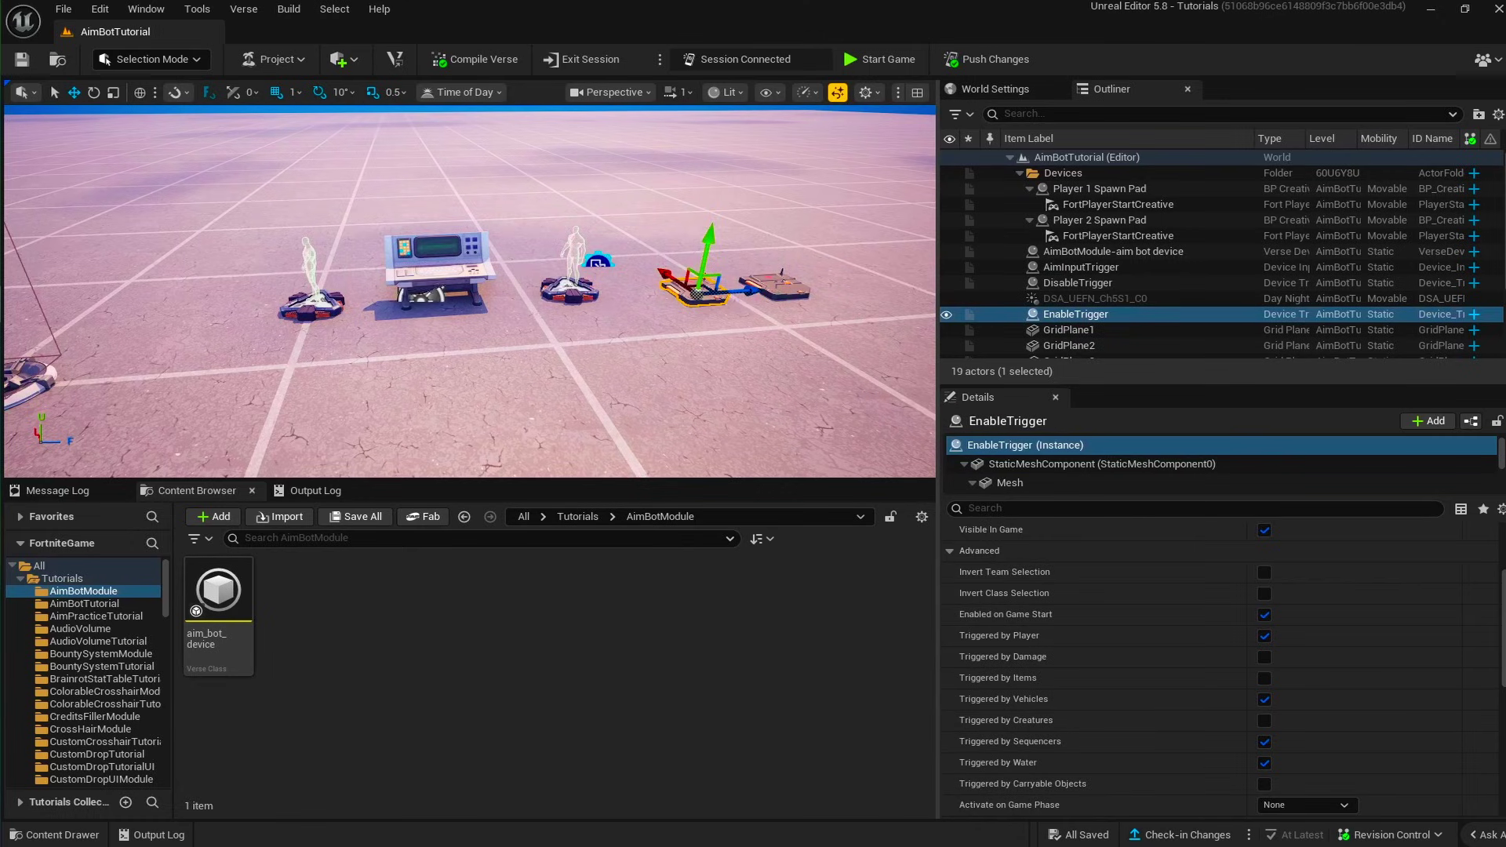
pyautogui.click(1094, 283)
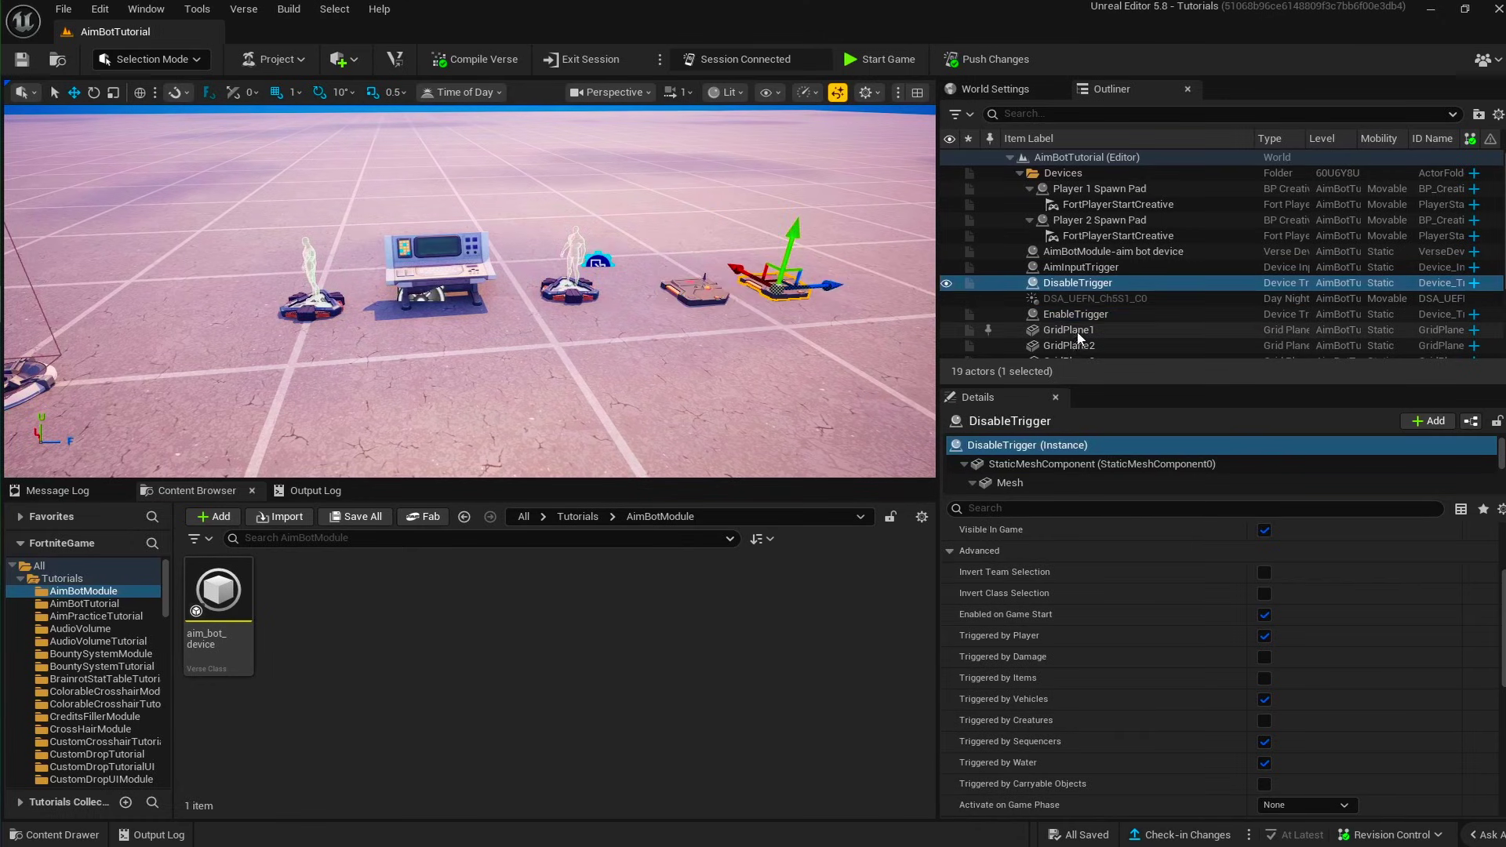
pyautogui.click(455, 247)
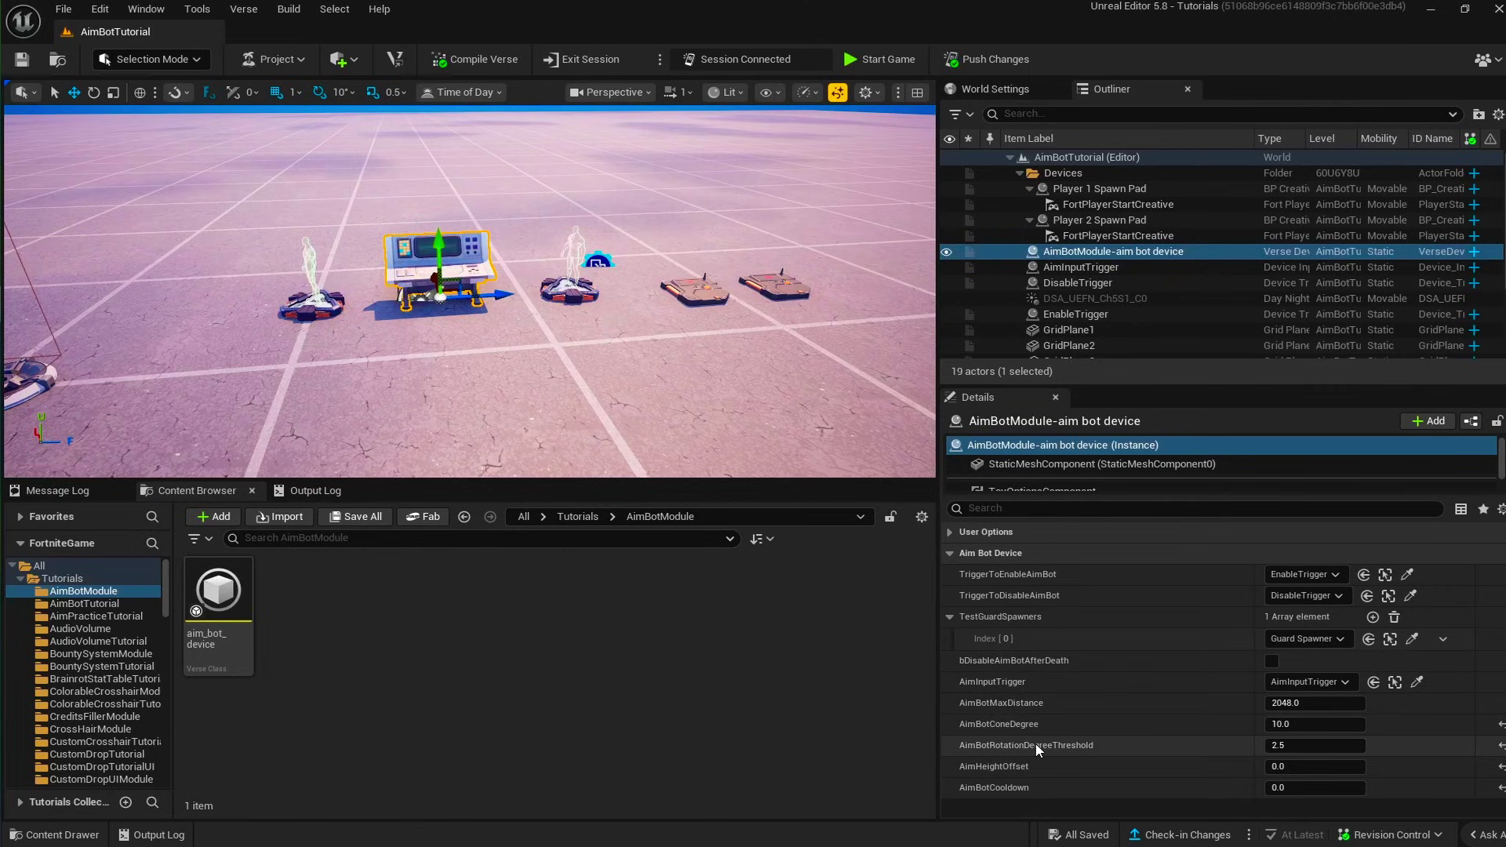
pyautogui.moveTo(1017, 710)
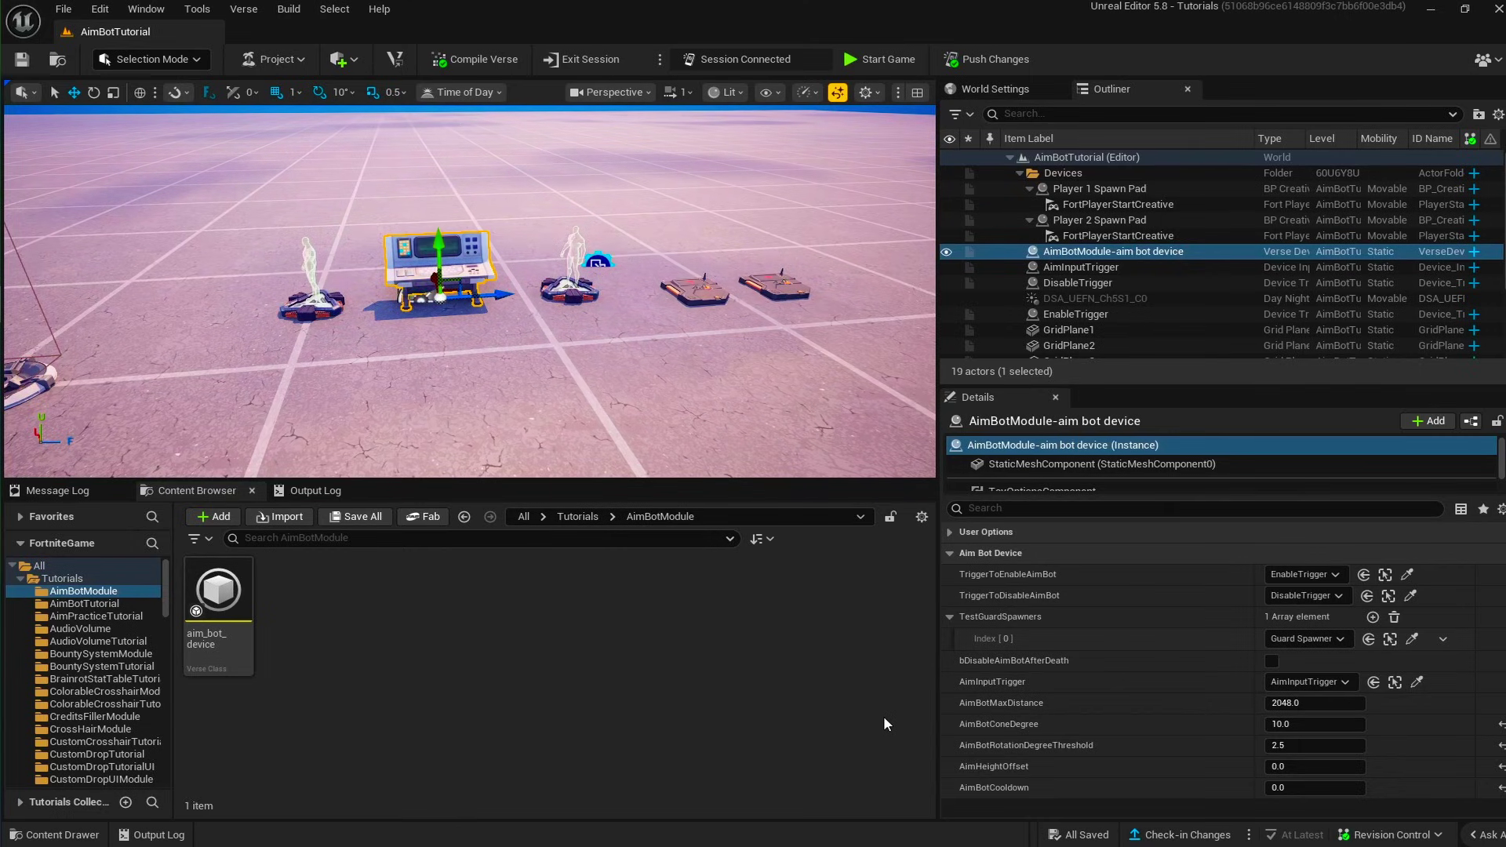
pyautogui.moveTo(1007, 702)
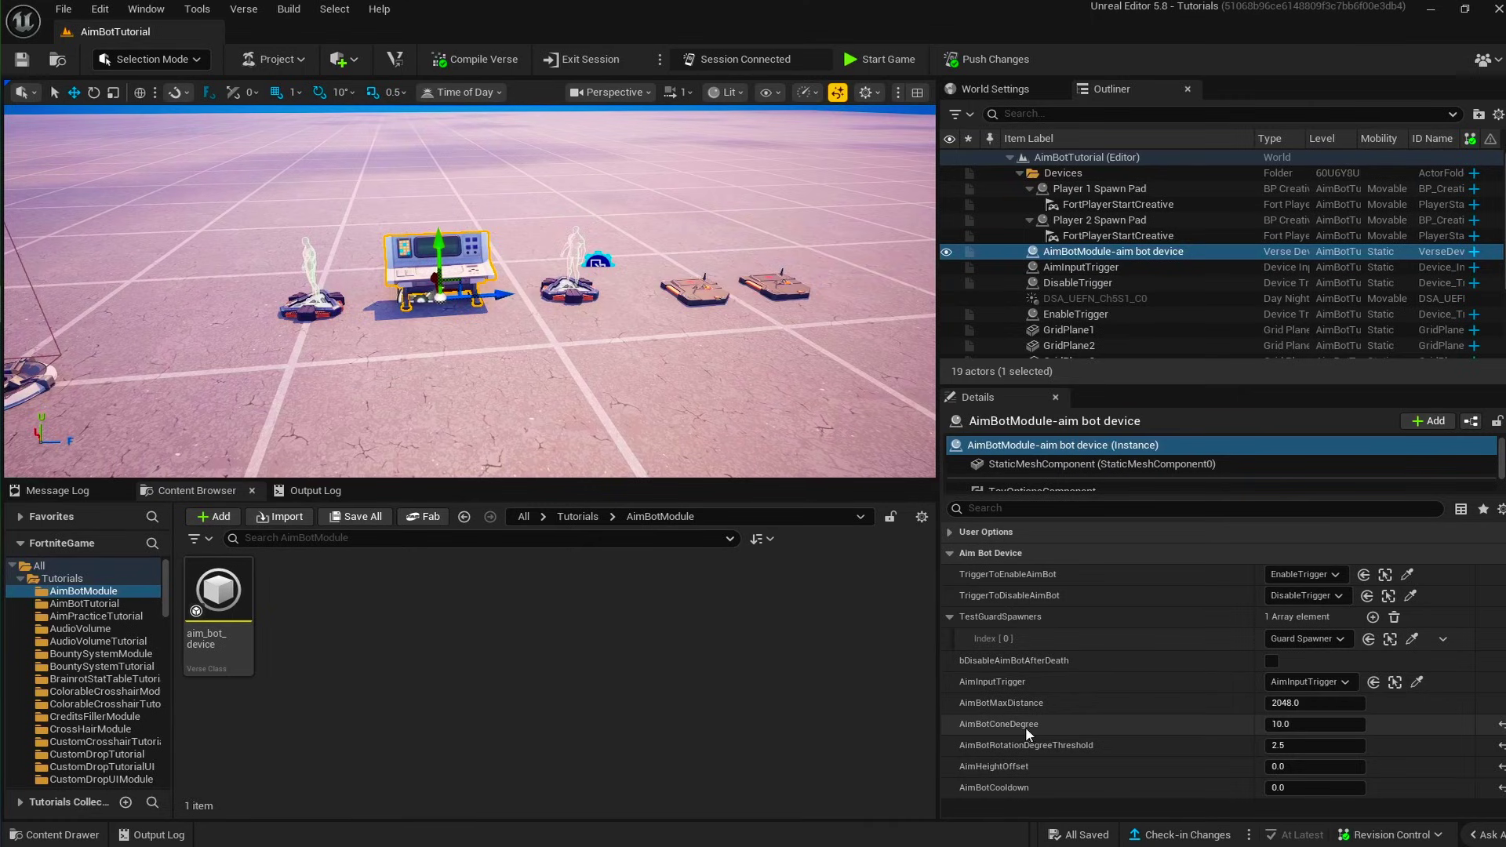
pyautogui.moveTo(1025, 727)
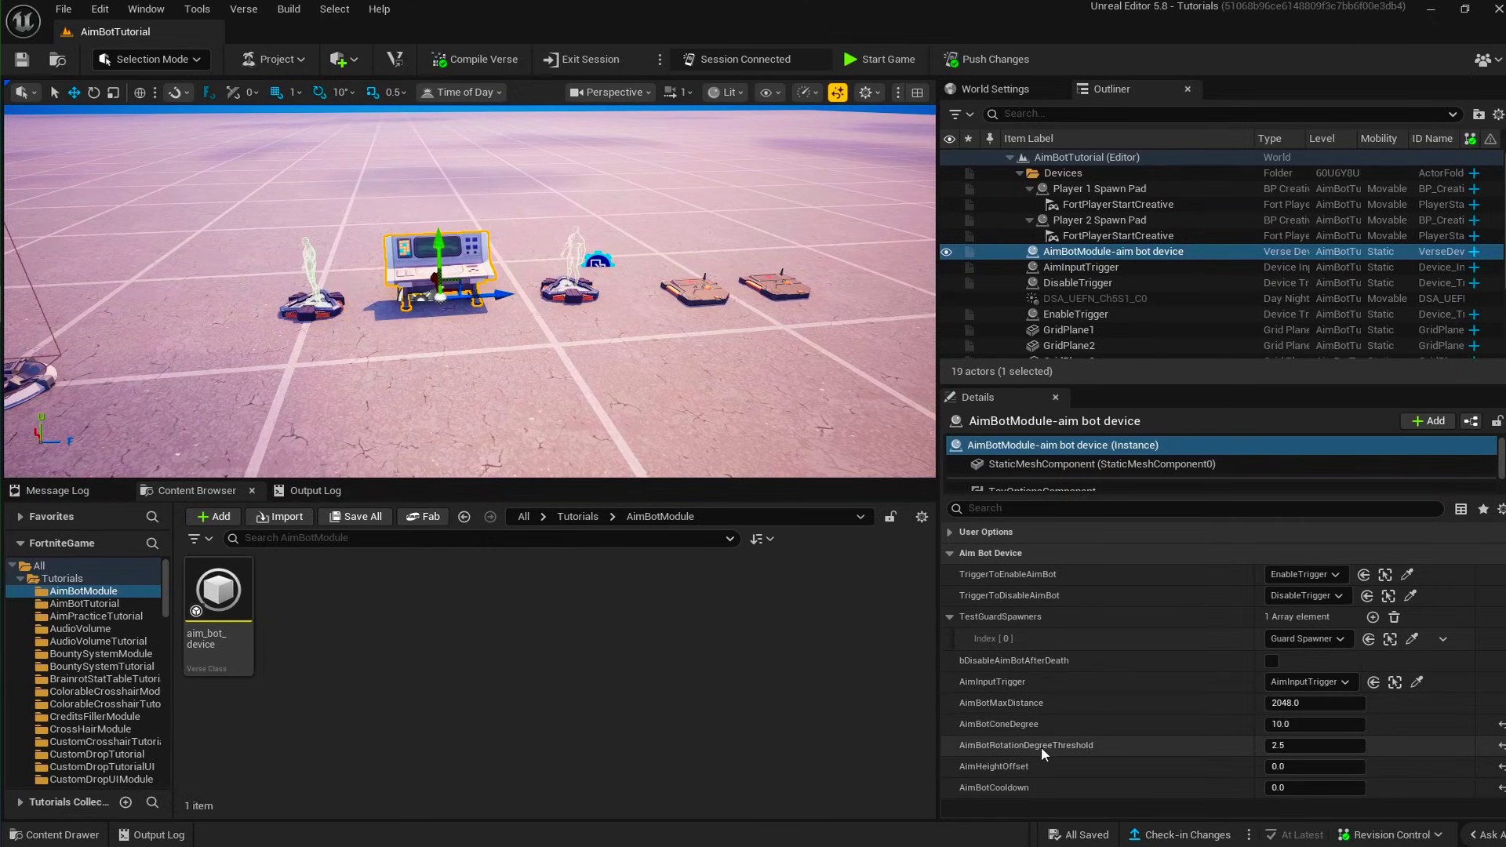
# Switch to VS Code, correct the parameter name in the TT_ConeDegree tooltip to 'AimBotRotationDegreeThreshold', save aim_bot.verse, and return to Unreal Editor.
pyautogui.press('e')
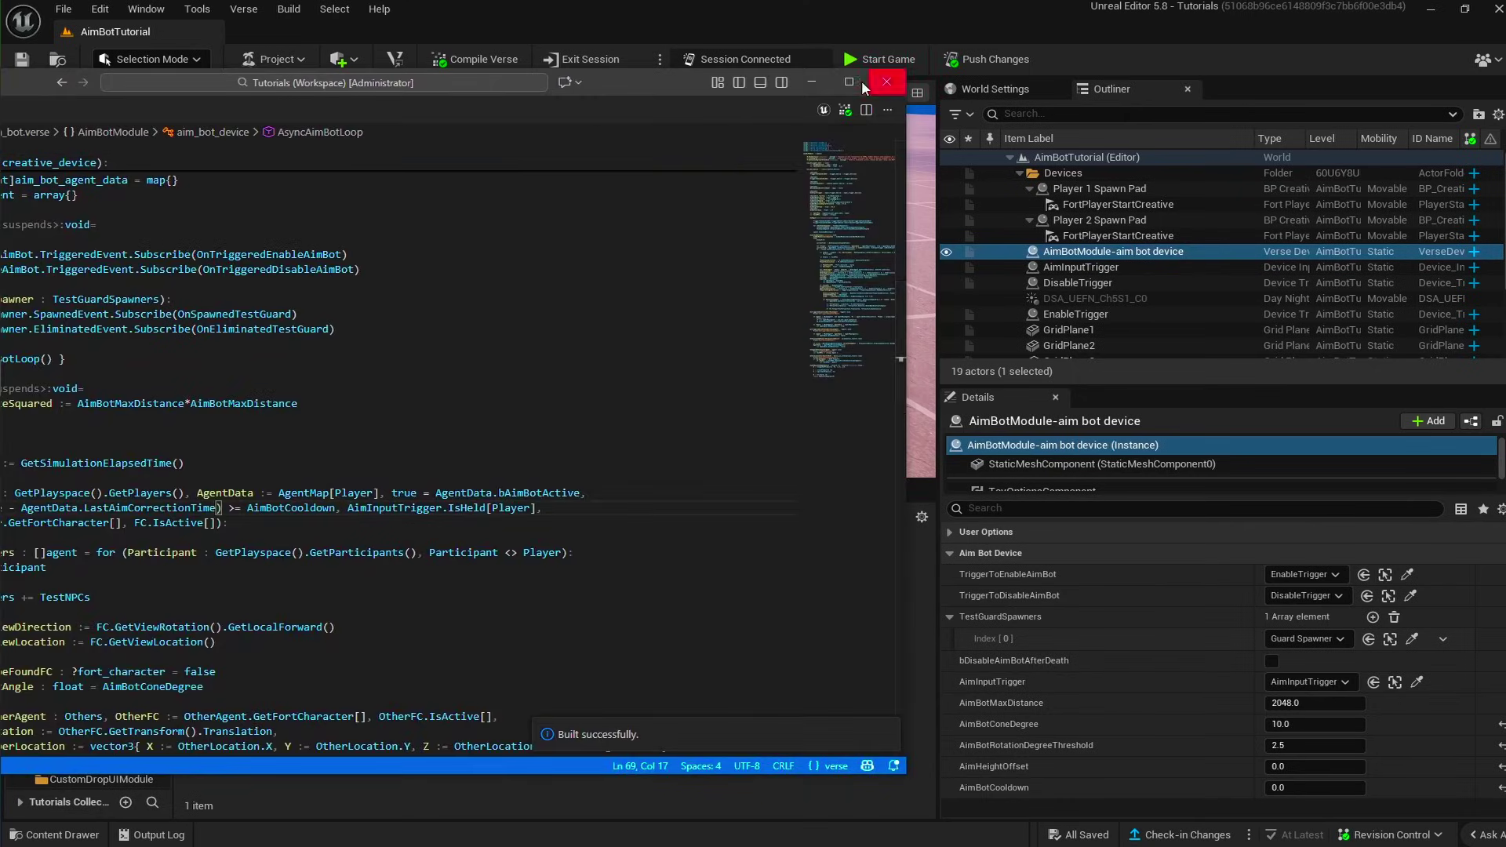
pyautogui.doubleClick(854, 81)
pyautogui.scroll(15, 890, 257)
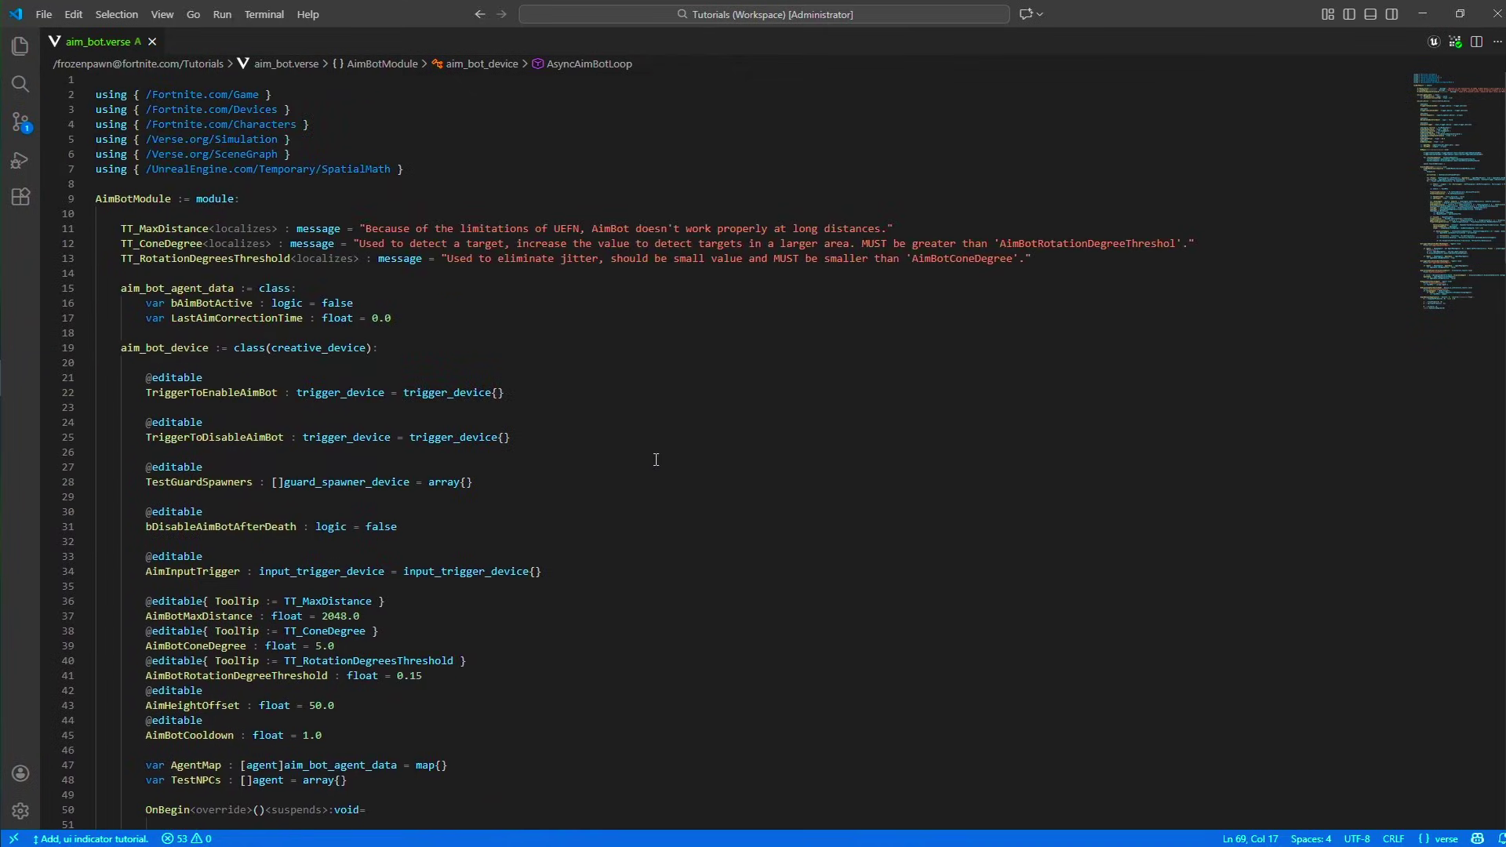
pyautogui.press('alt')
pyautogui.click(1179, 243)
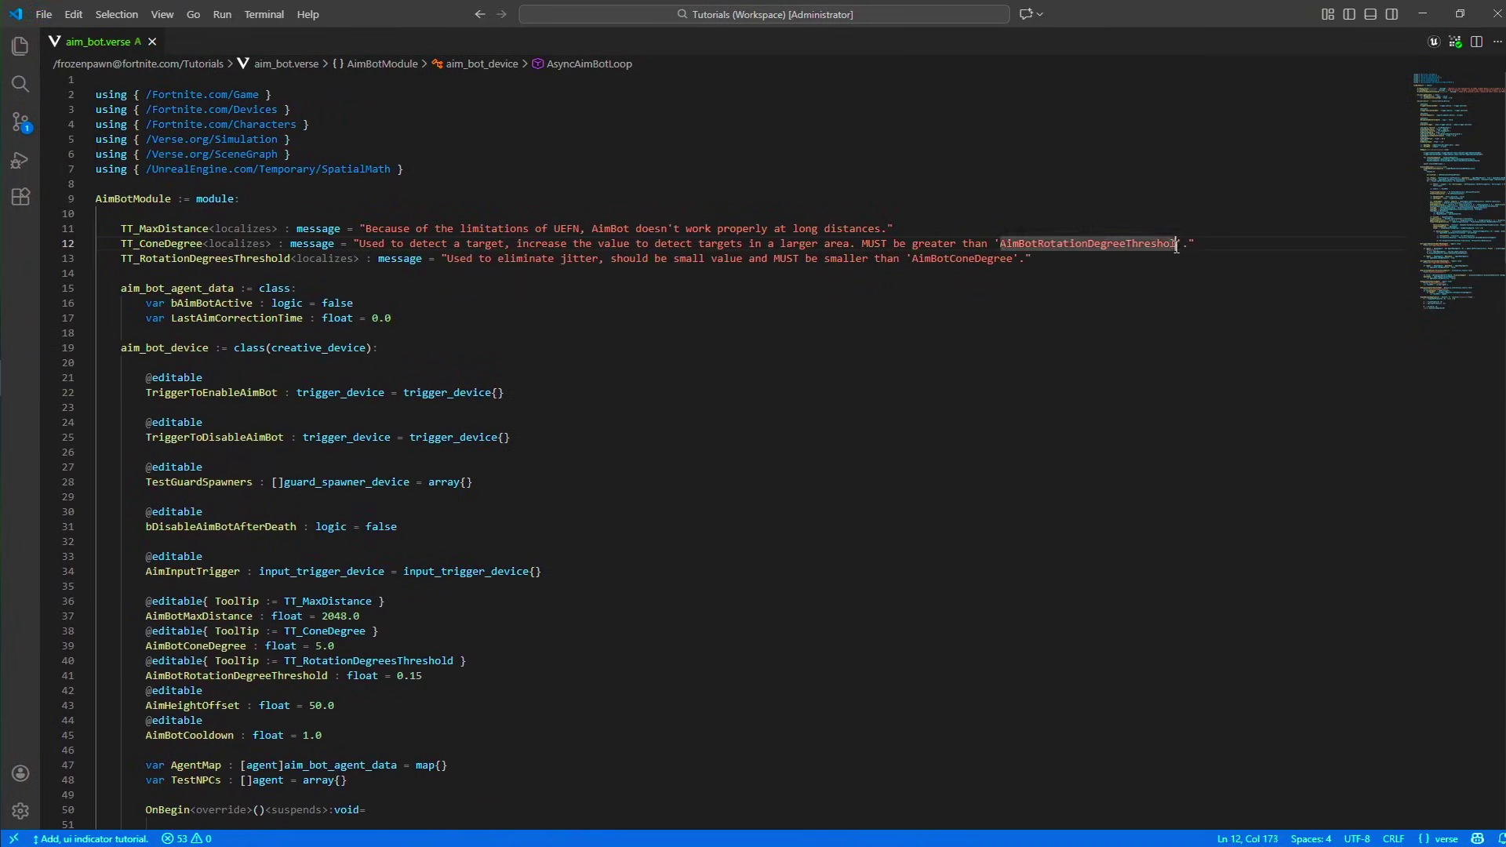
pyautogui.write('d')
pyautogui.hotkey('ctrl', 's')
pyautogui.click(1153, 317)
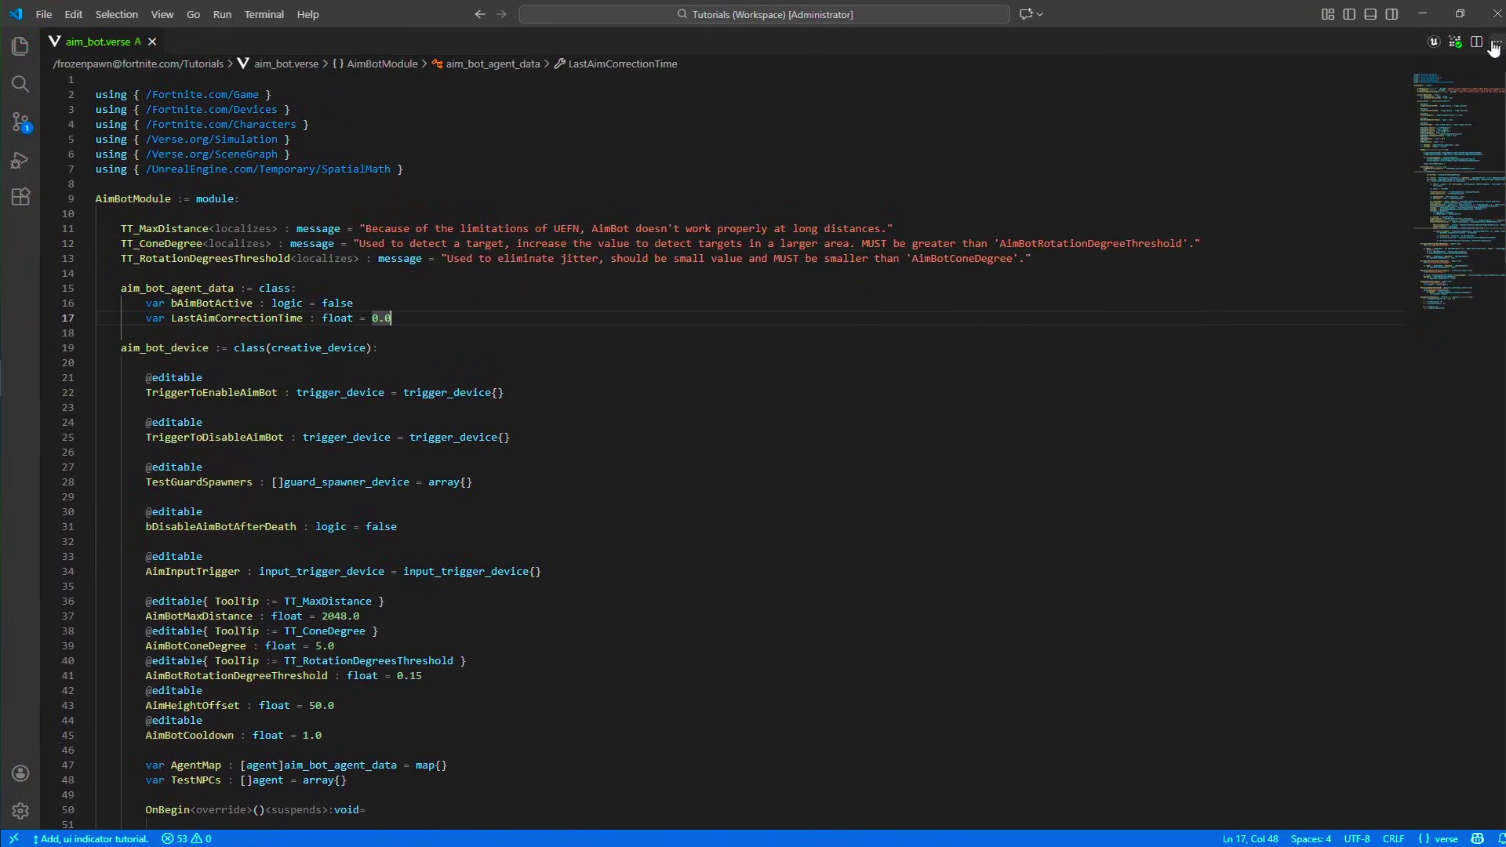
pyautogui.click(1421, 16)
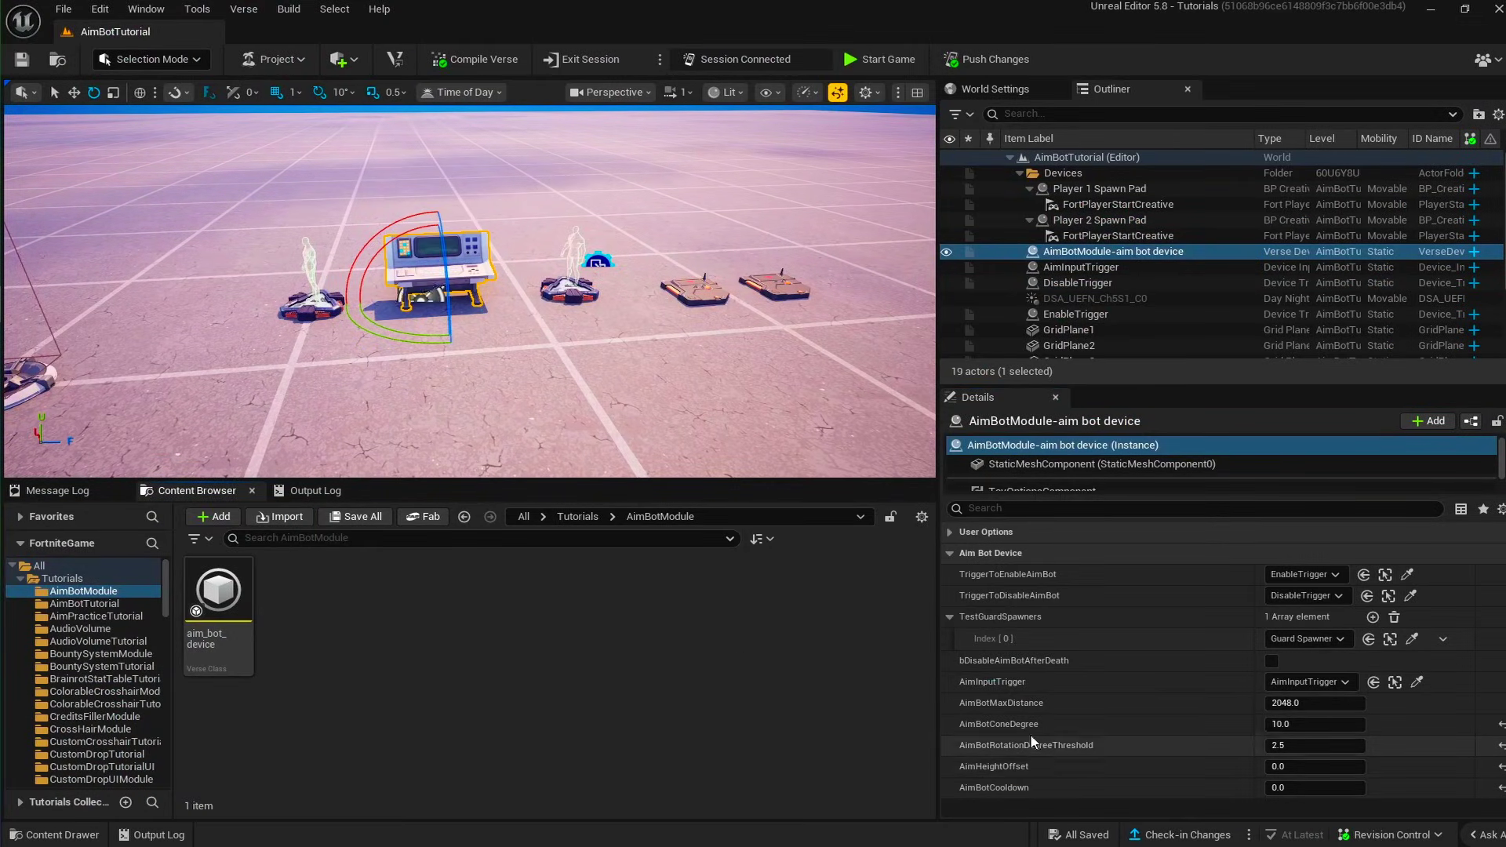
# In aim_bot.verse, set the default AimBotCooldown and AimHeightOffset values to 0.0, then return to Unreal Editor.
pyautogui.moveTo(1075, 750)
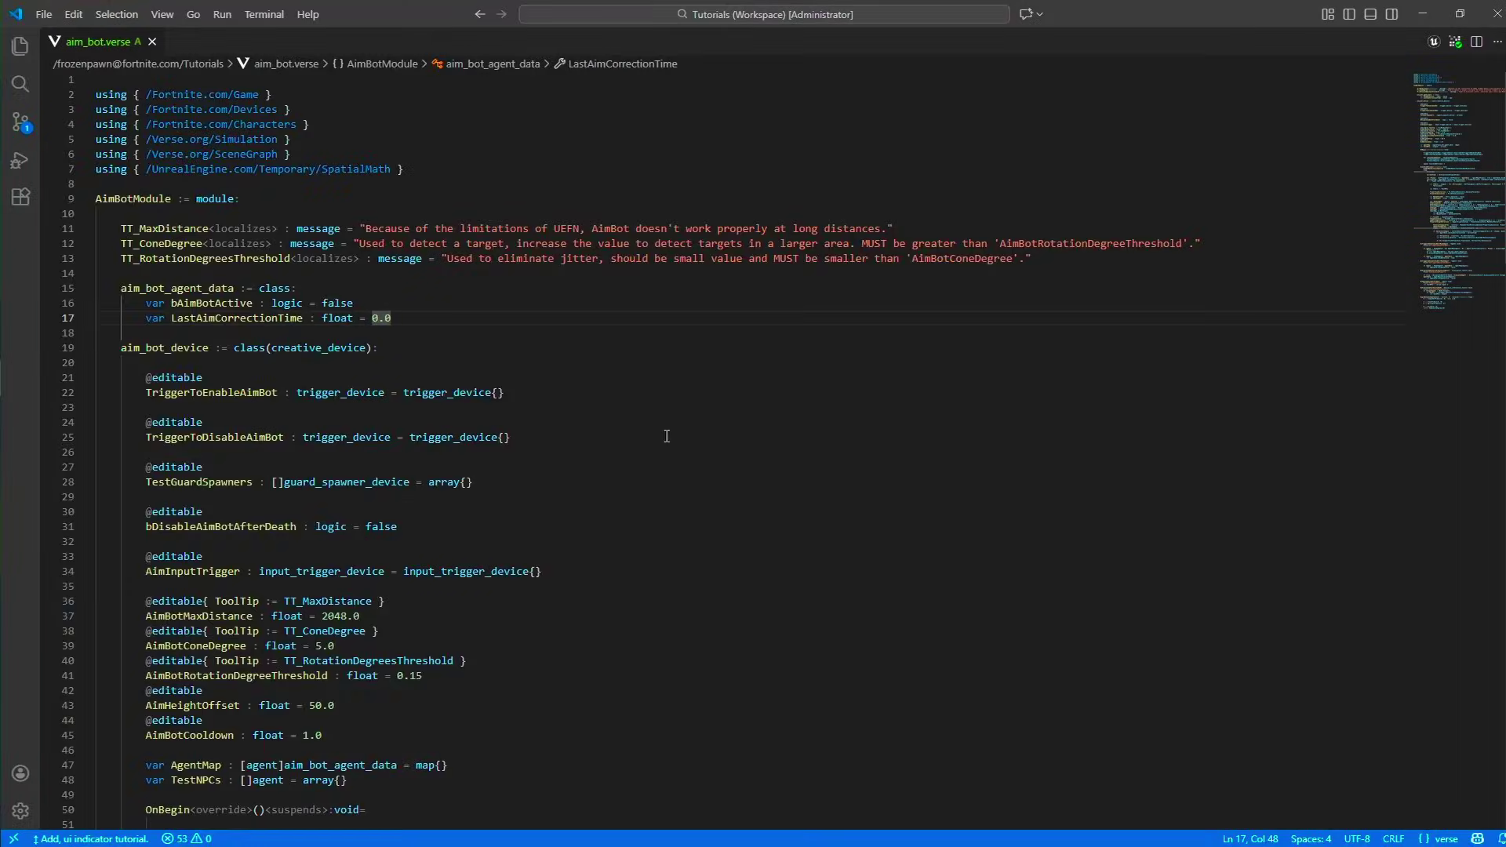
pyautogui.scroll(-9, 666, 436)
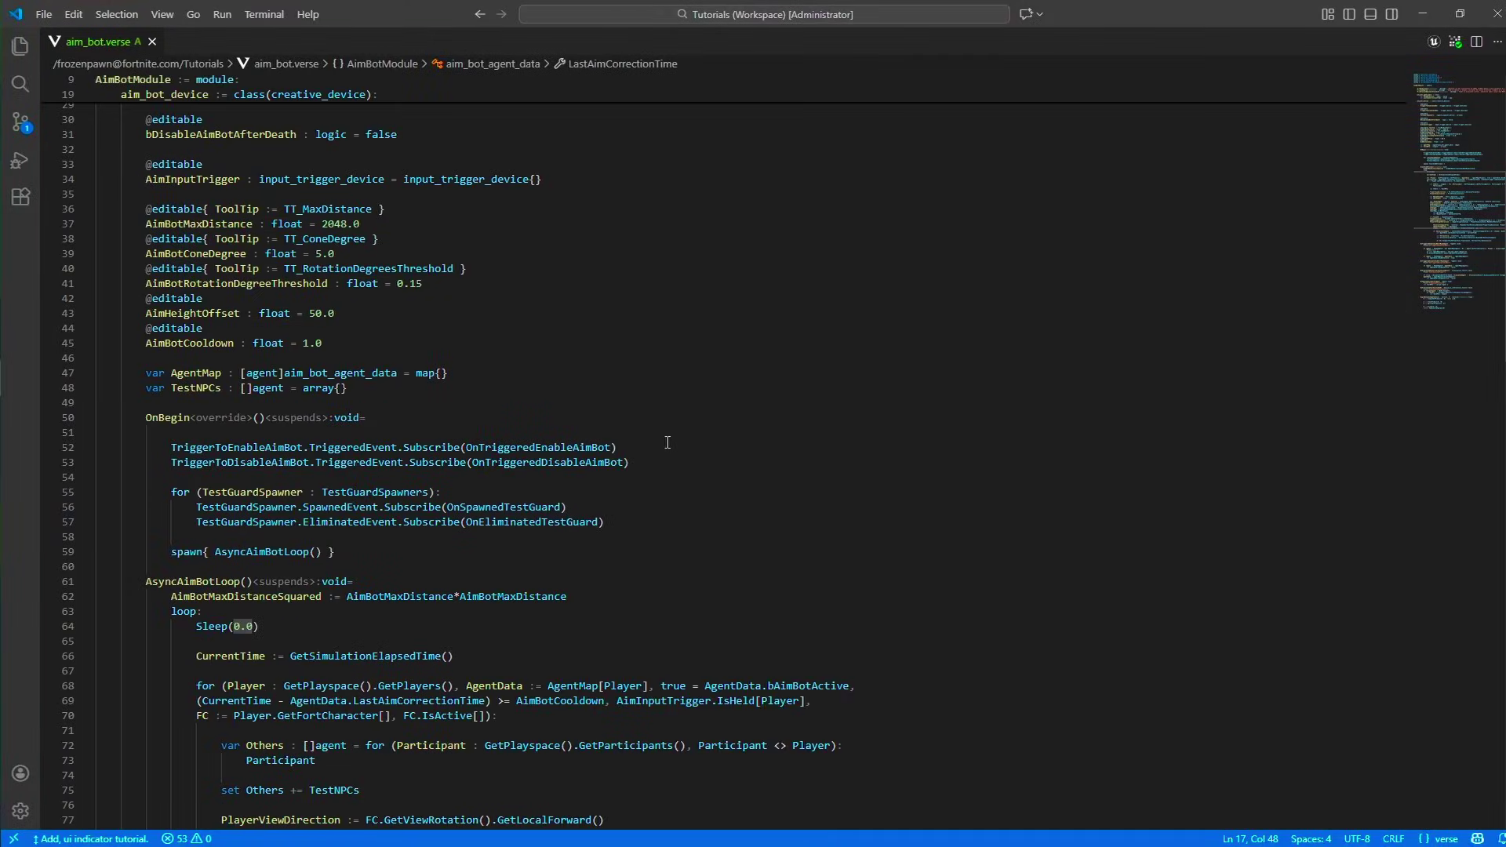
pyautogui.scroll(-8, 669, 429)
pyautogui.scroll(11, 673, 437)
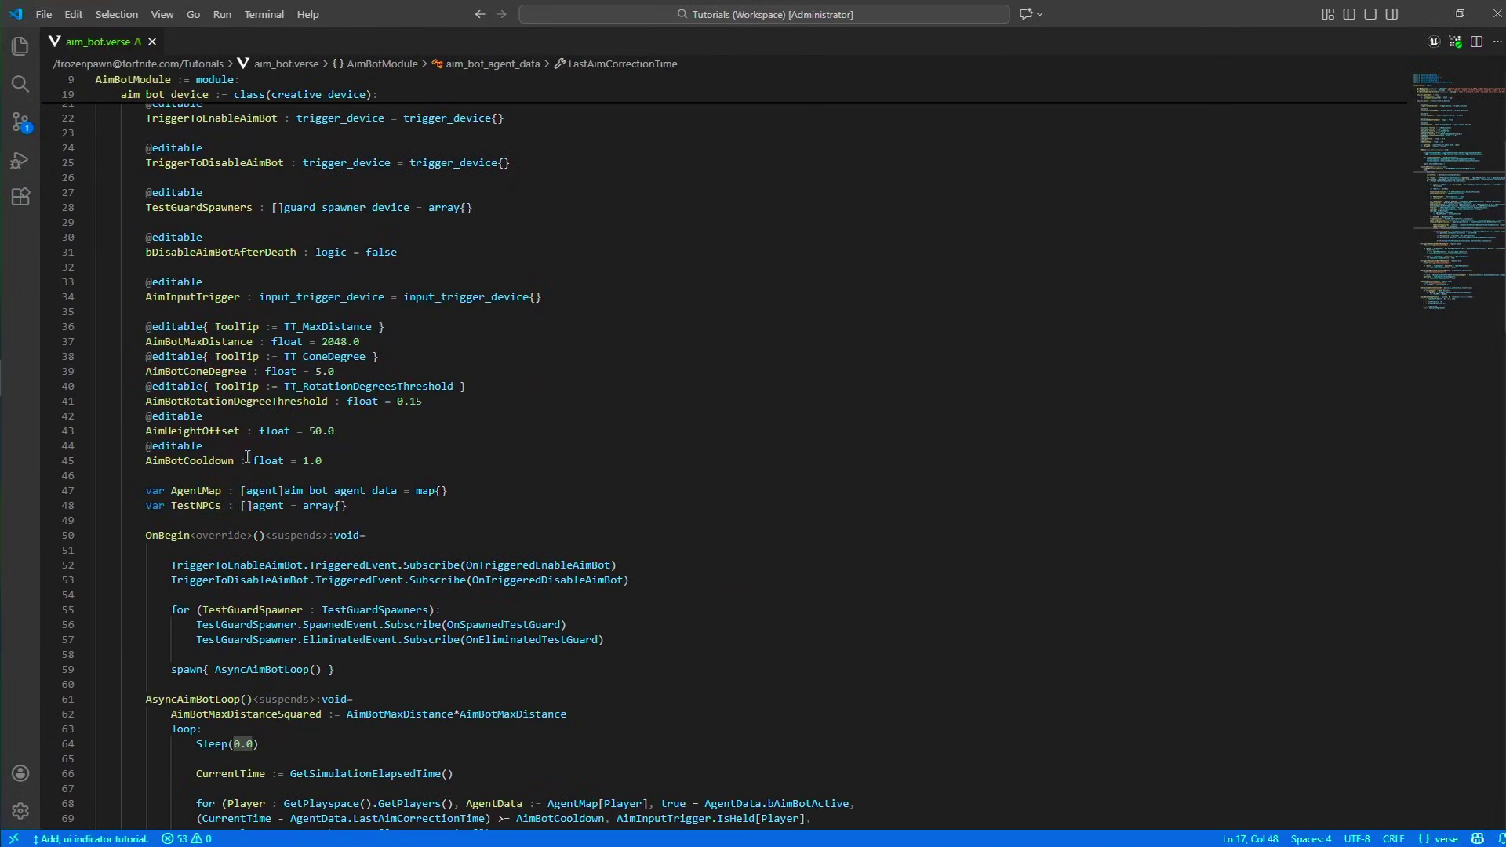
pyautogui.doubleClick(304, 463)
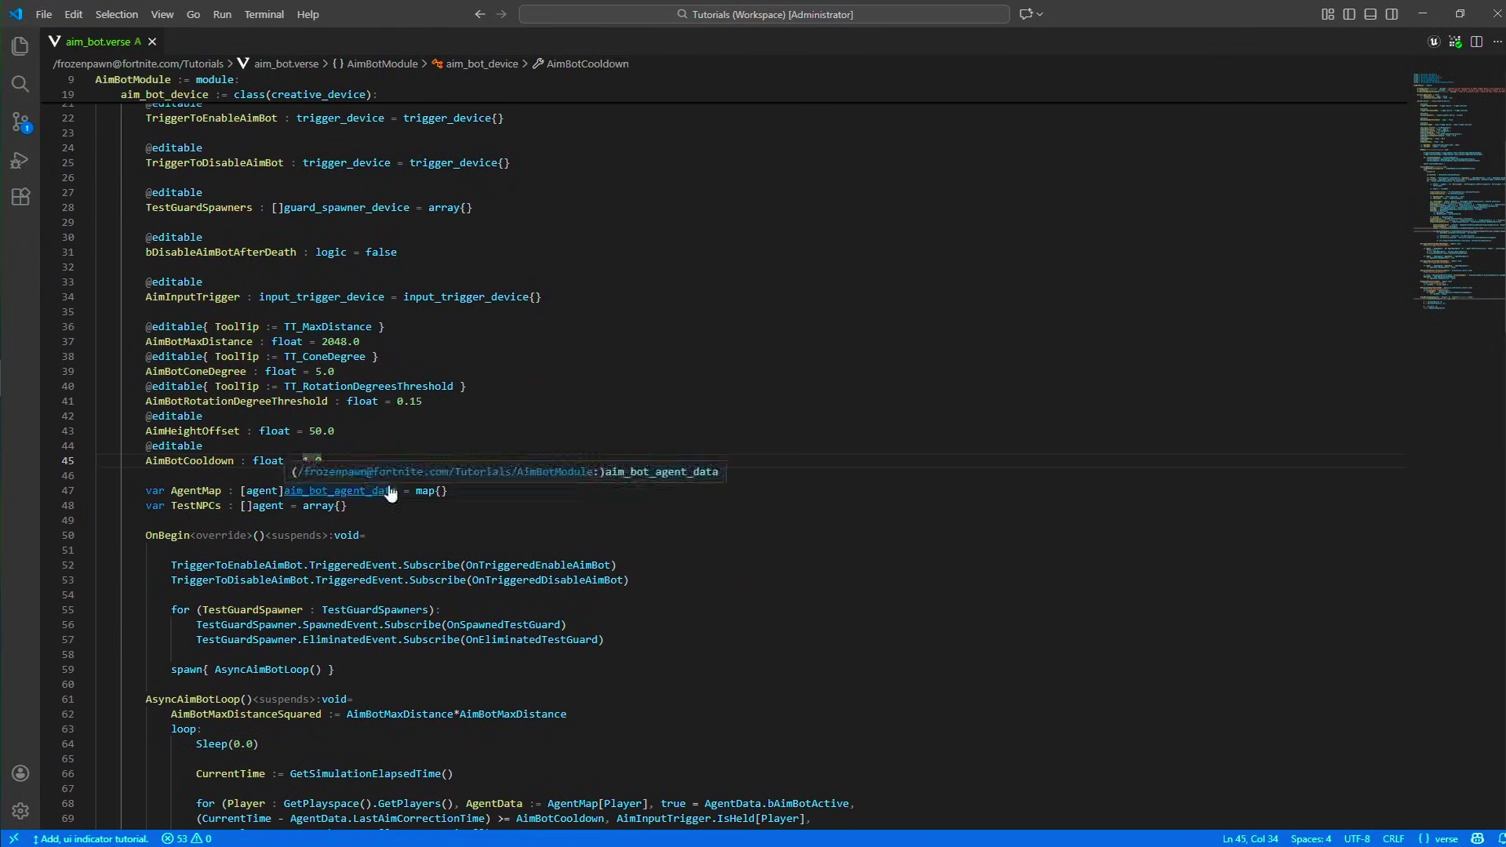
pyautogui.write('0')
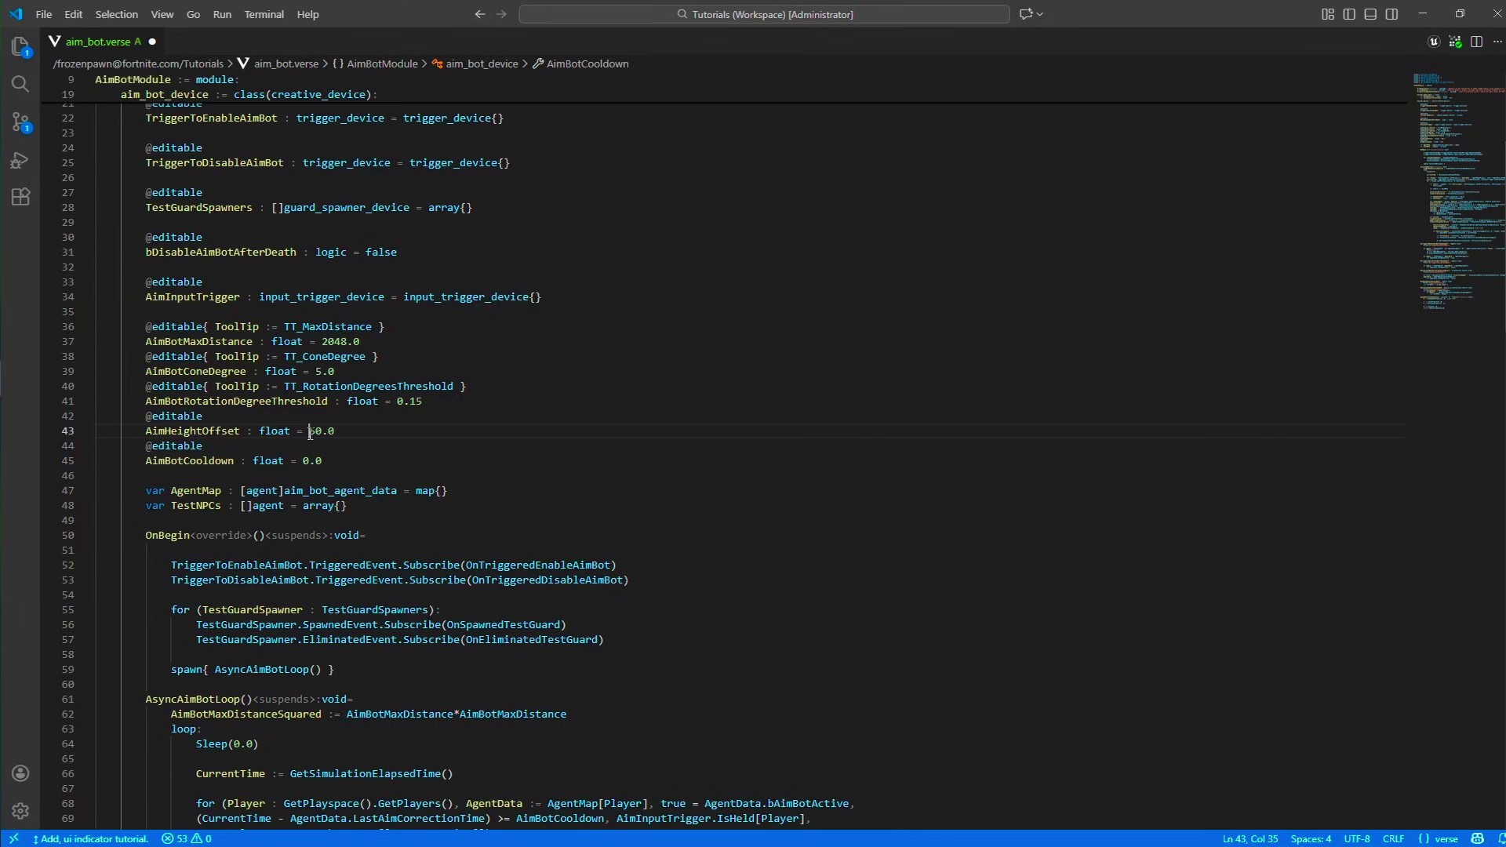
pyautogui.click(310, 431)
pyautogui.press('Delete')
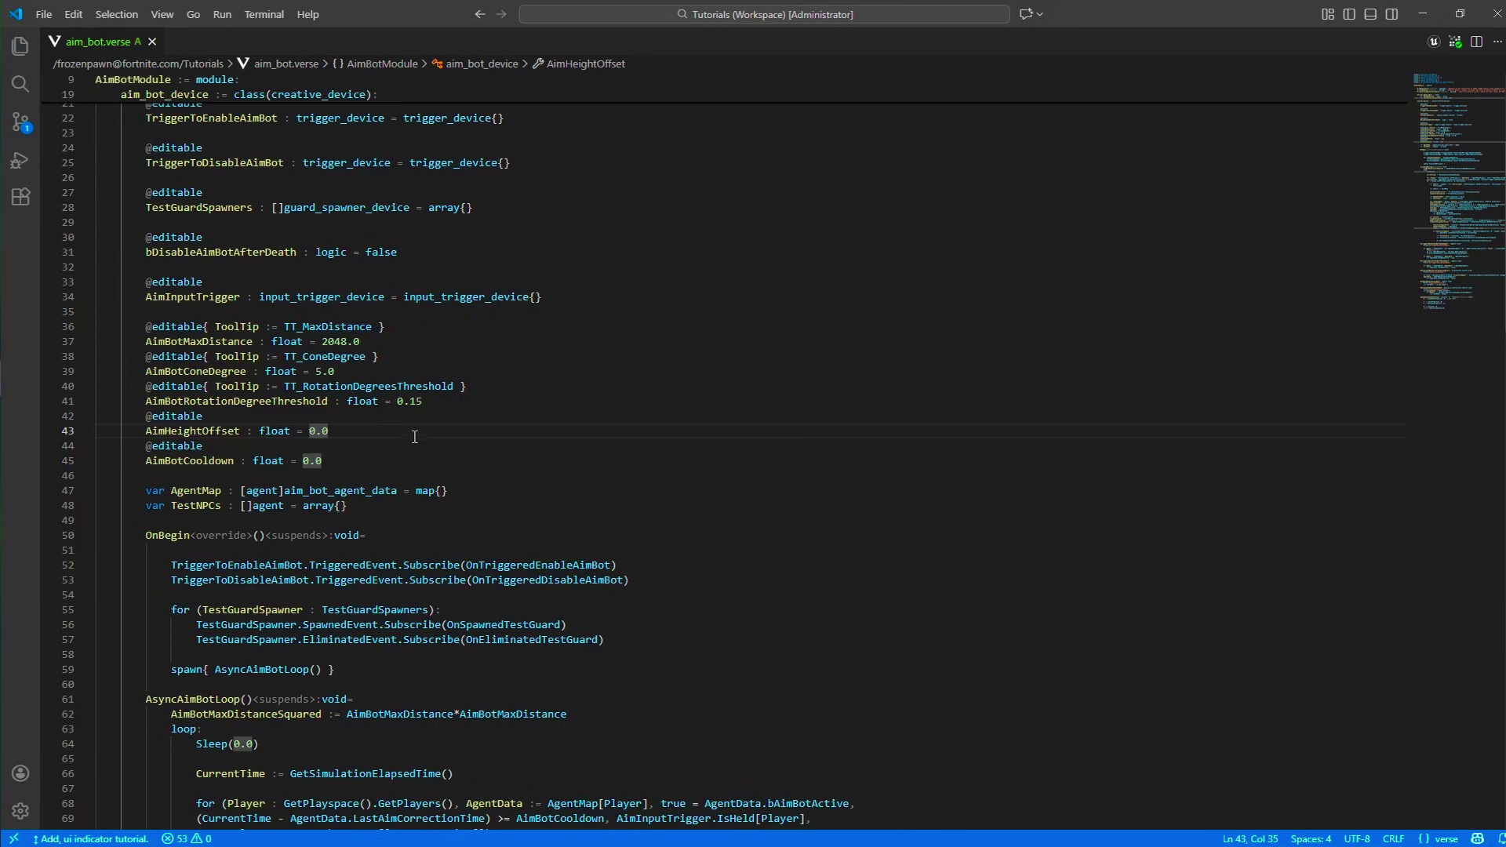
pyautogui.click(1421, 13)
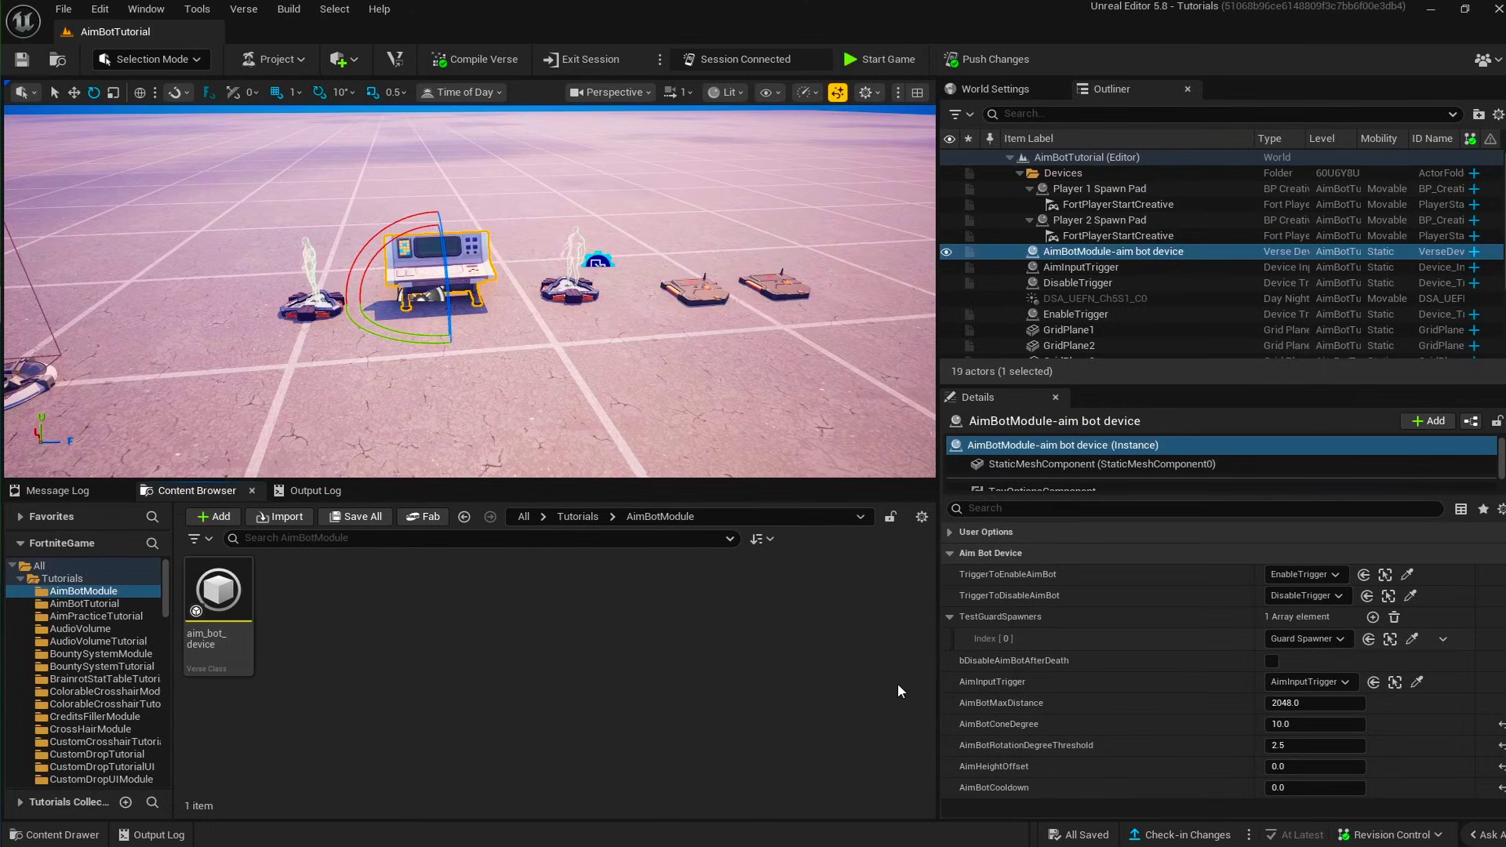
# Set the AimBotRotationDegreeThreshold default to 1.0 in aim_bot.verse, and enter 1 for the same property on the placed aim bot device.
pyautogui.hotkey('alt', 'Tab')
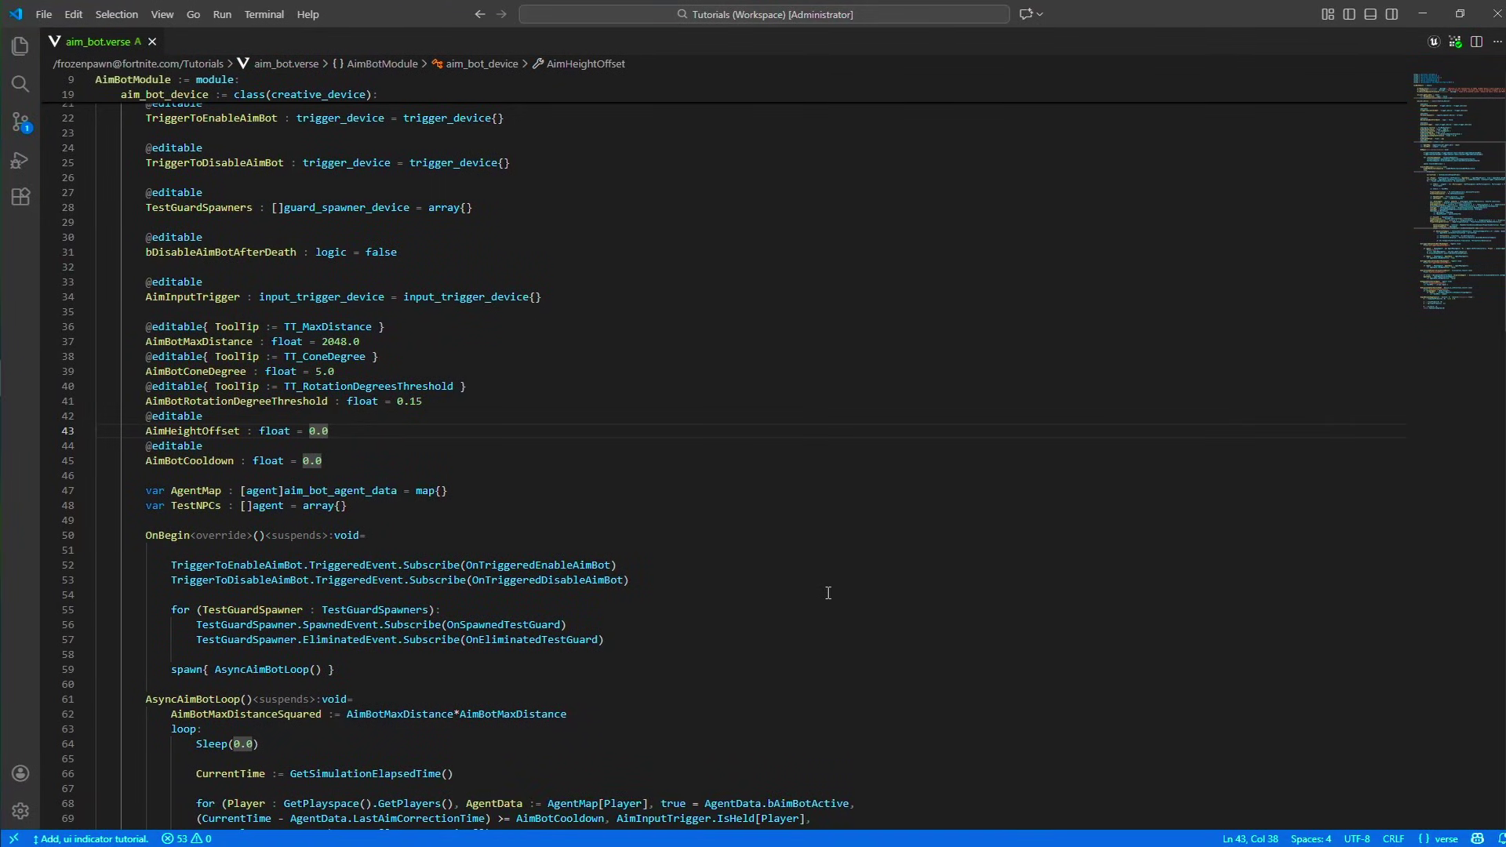
pyautogui.hotkey('alt', 'Tab')
pyautogui.hotkey('alt', 'Tab')
pyautogui.doubleClick(398, 399)
pyautogui.write('1')
pyautogui.moveTo(397, 401); pyautogui.dragTo(409, 402)
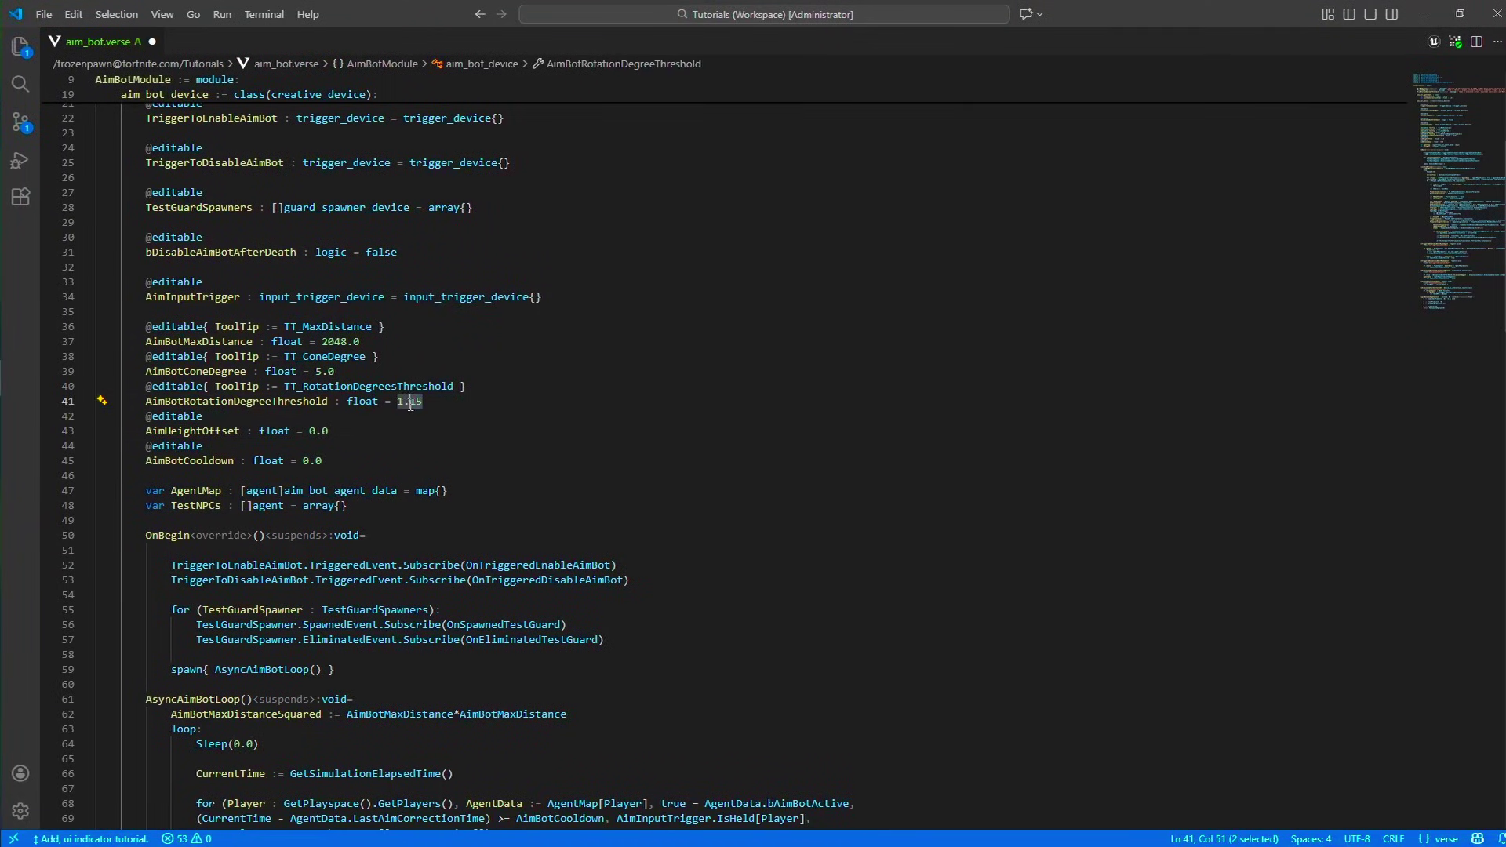
pyautogui.press('End')
pyautogui.press('BackSpace')
pyautogui.press('BackSpace')
pyautogui.write('0')
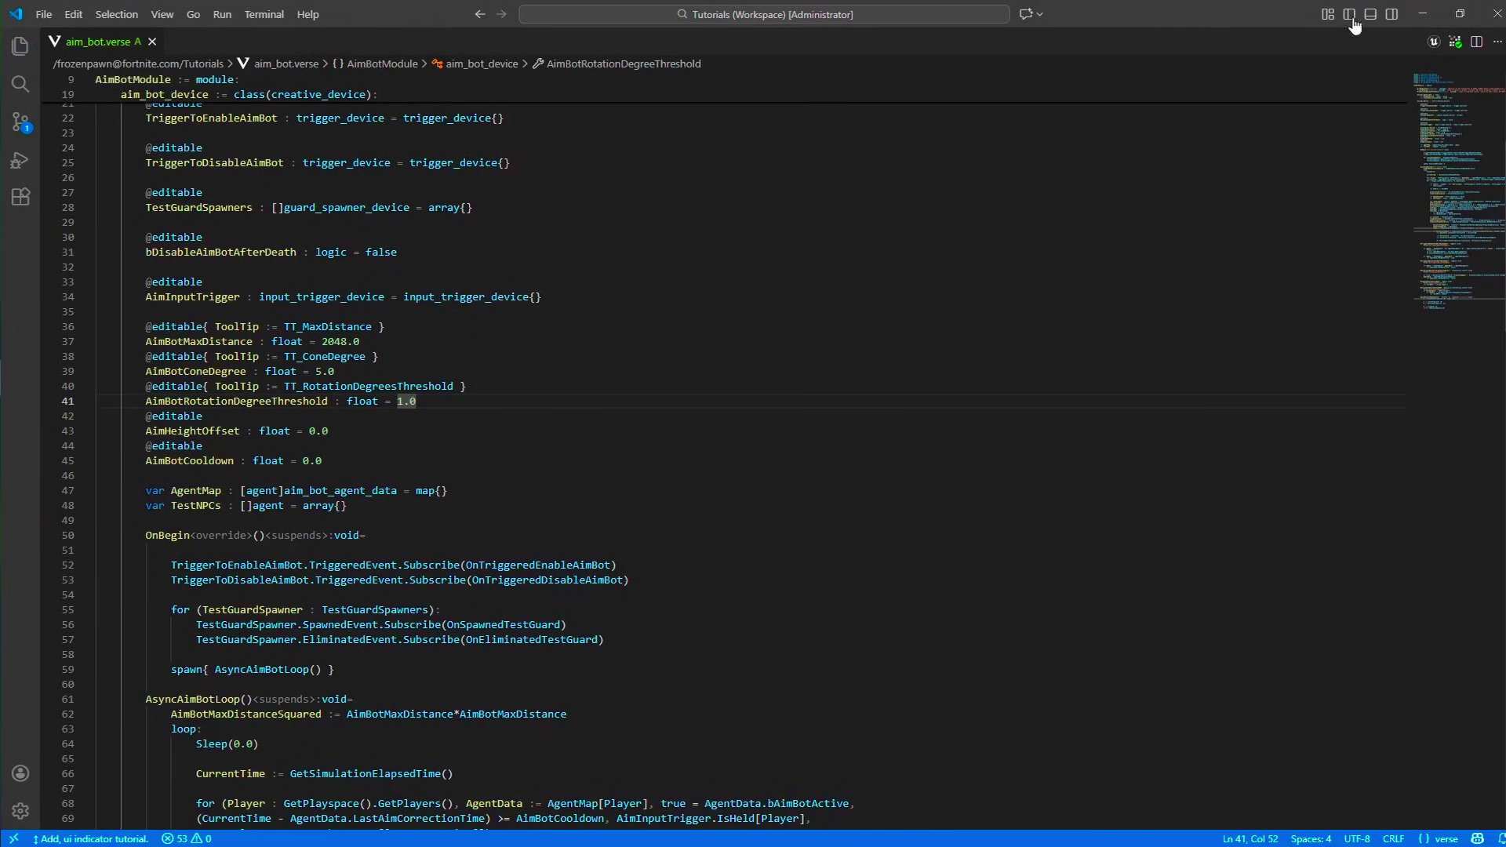
pyautogui.click(1421, 14)
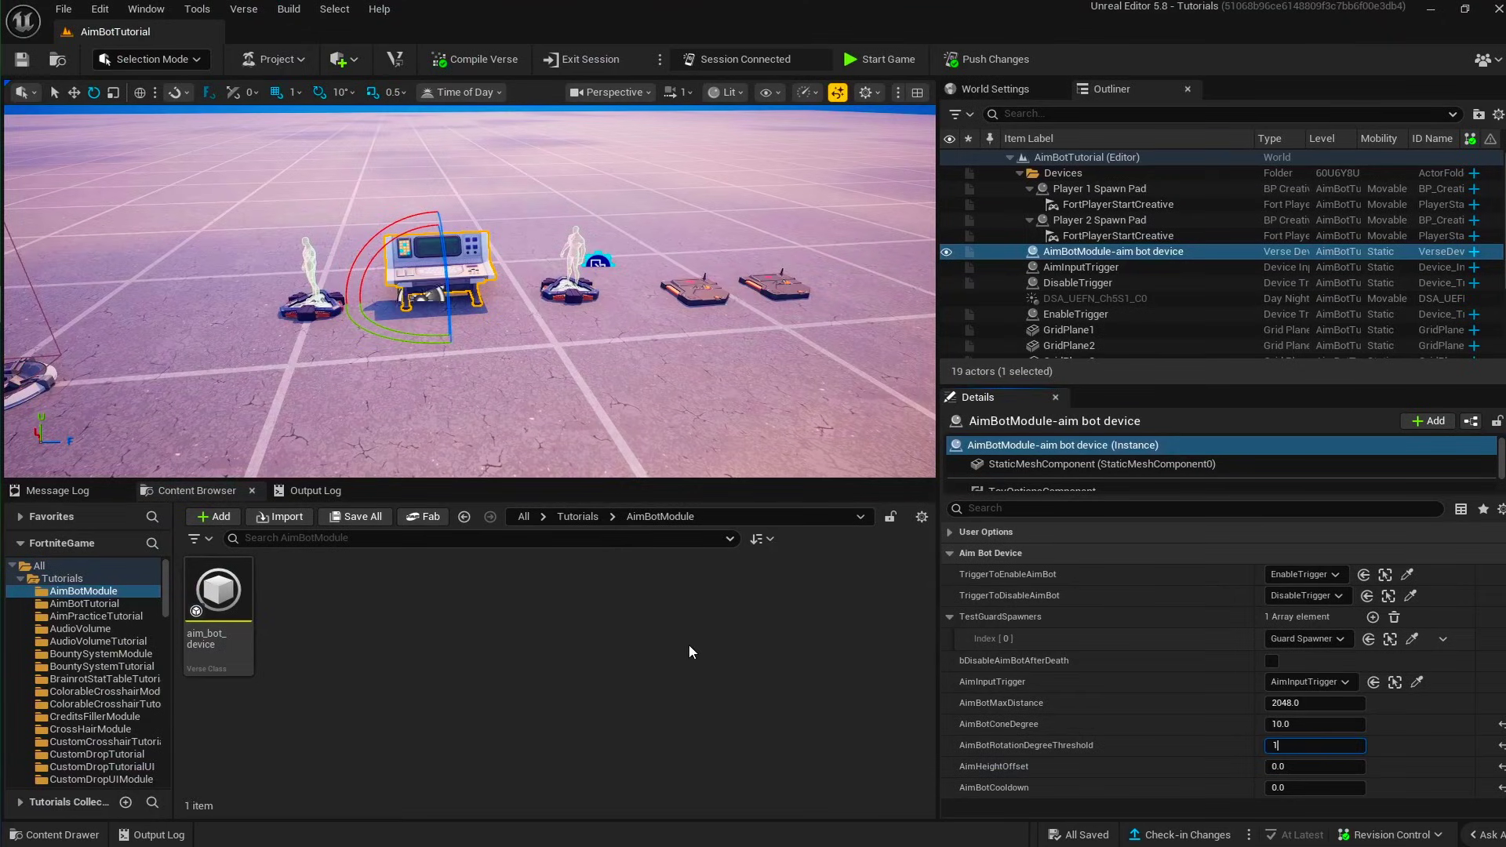
# Set the AimBotConeDegree default to 10.0 in aim_bot.verse, save the script, and save the level in Unreal Editor.
pyautogui.hotkey('alt', 'Tab')
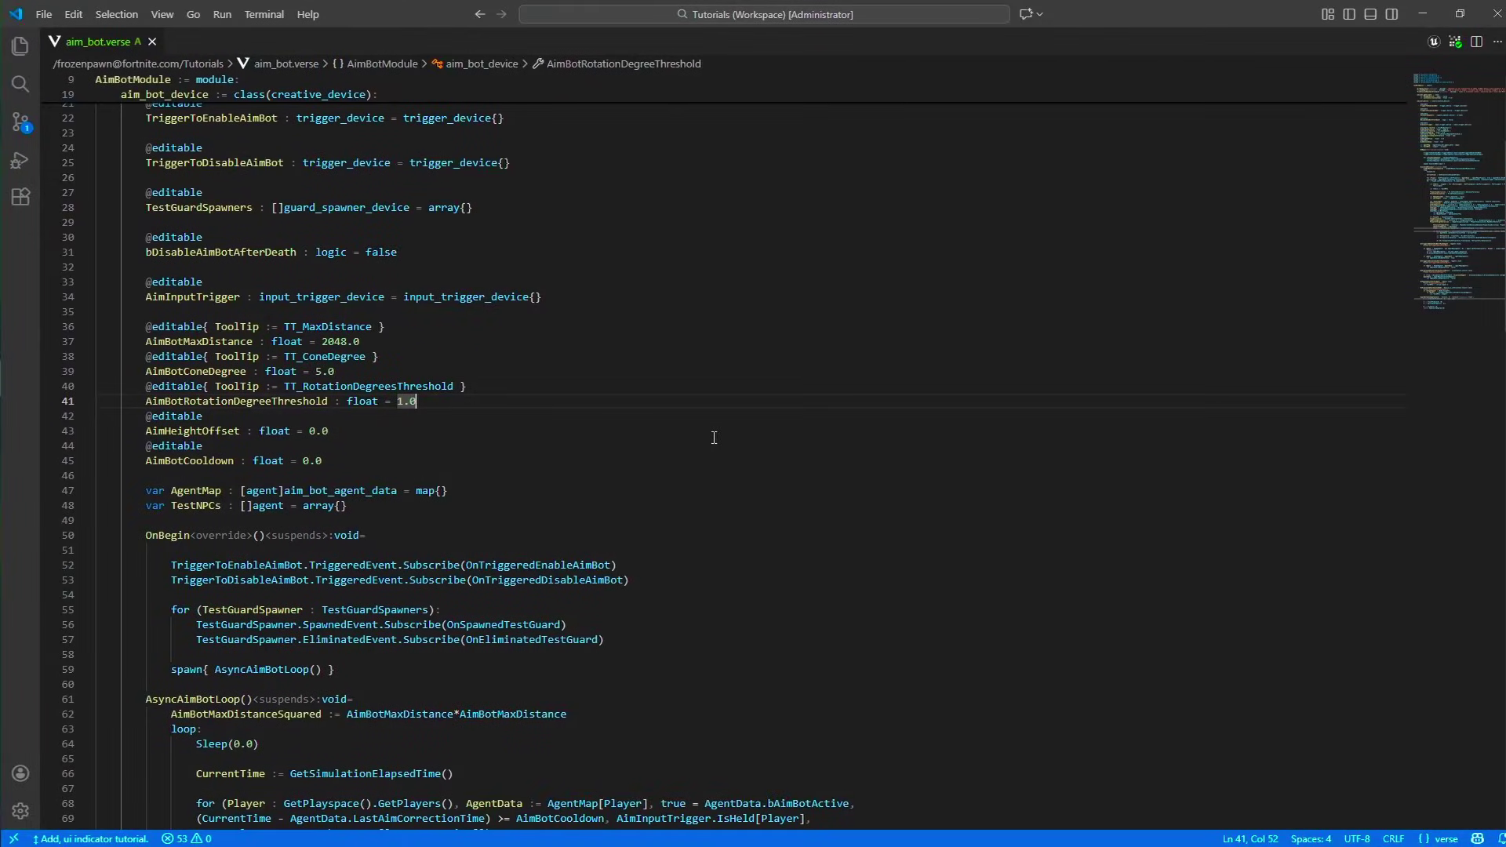
pyautogui.doubleClick(317, 372)
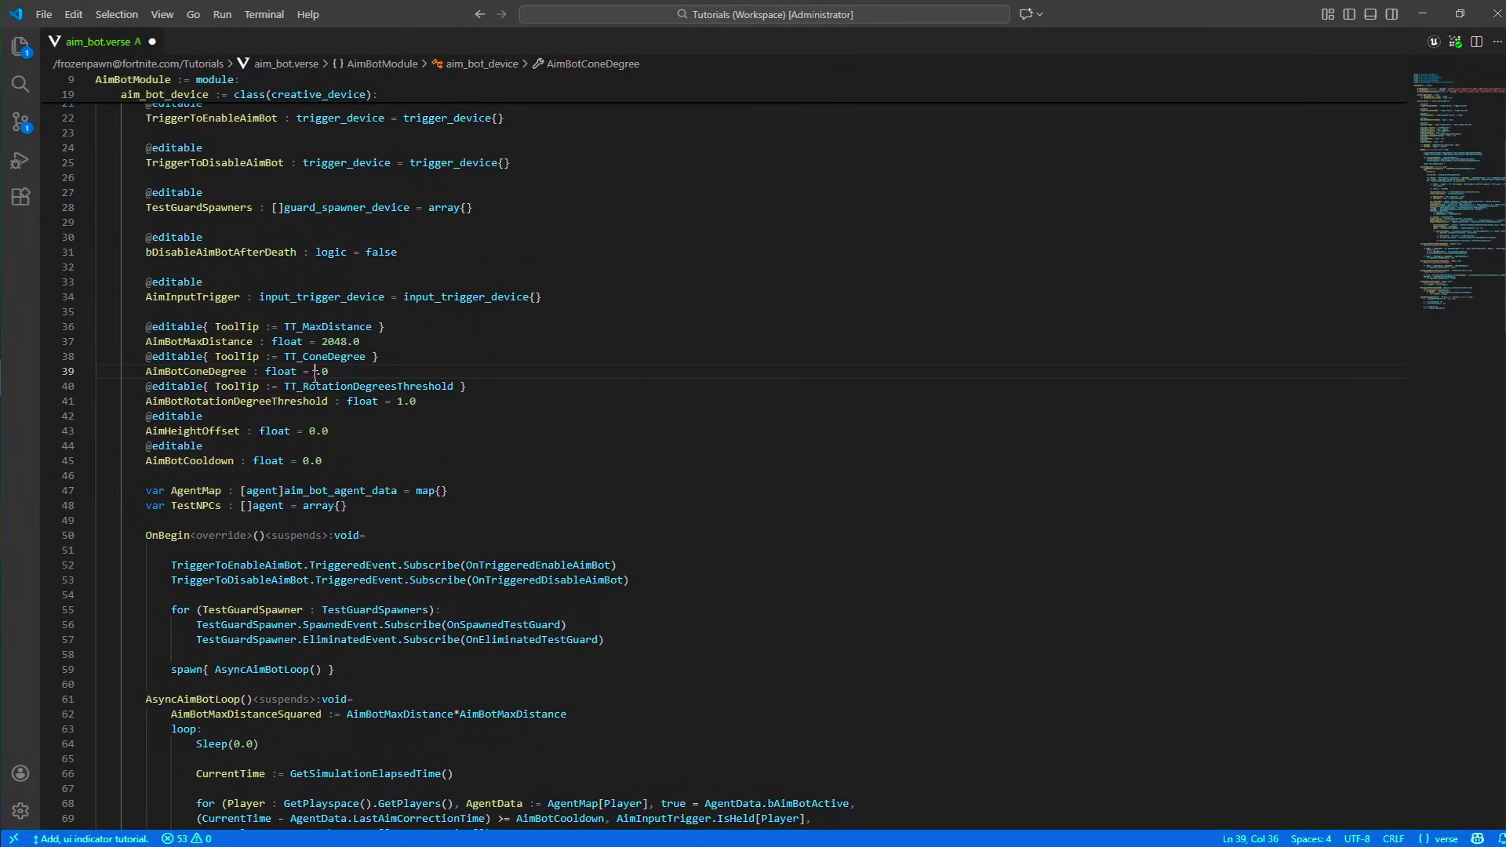
pyautogui.write('10')
pyautogui.hotkey('ctrl', 'x')
pyautogui.hotkey('ctrl', 's')
pyautogui.click(1421, 22)
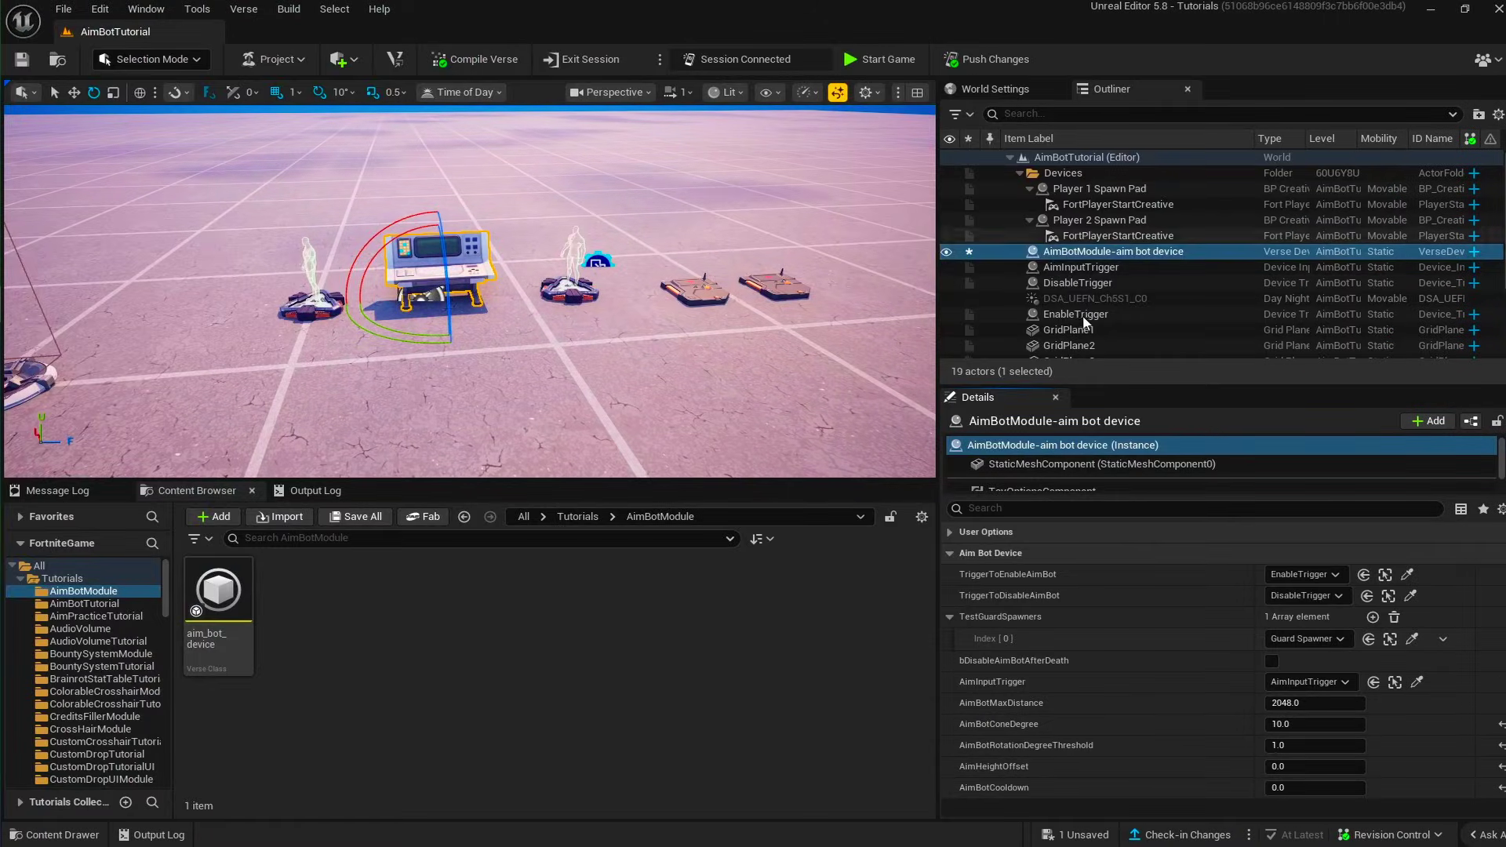
pyautogui.hotkey('ctrl', 's')
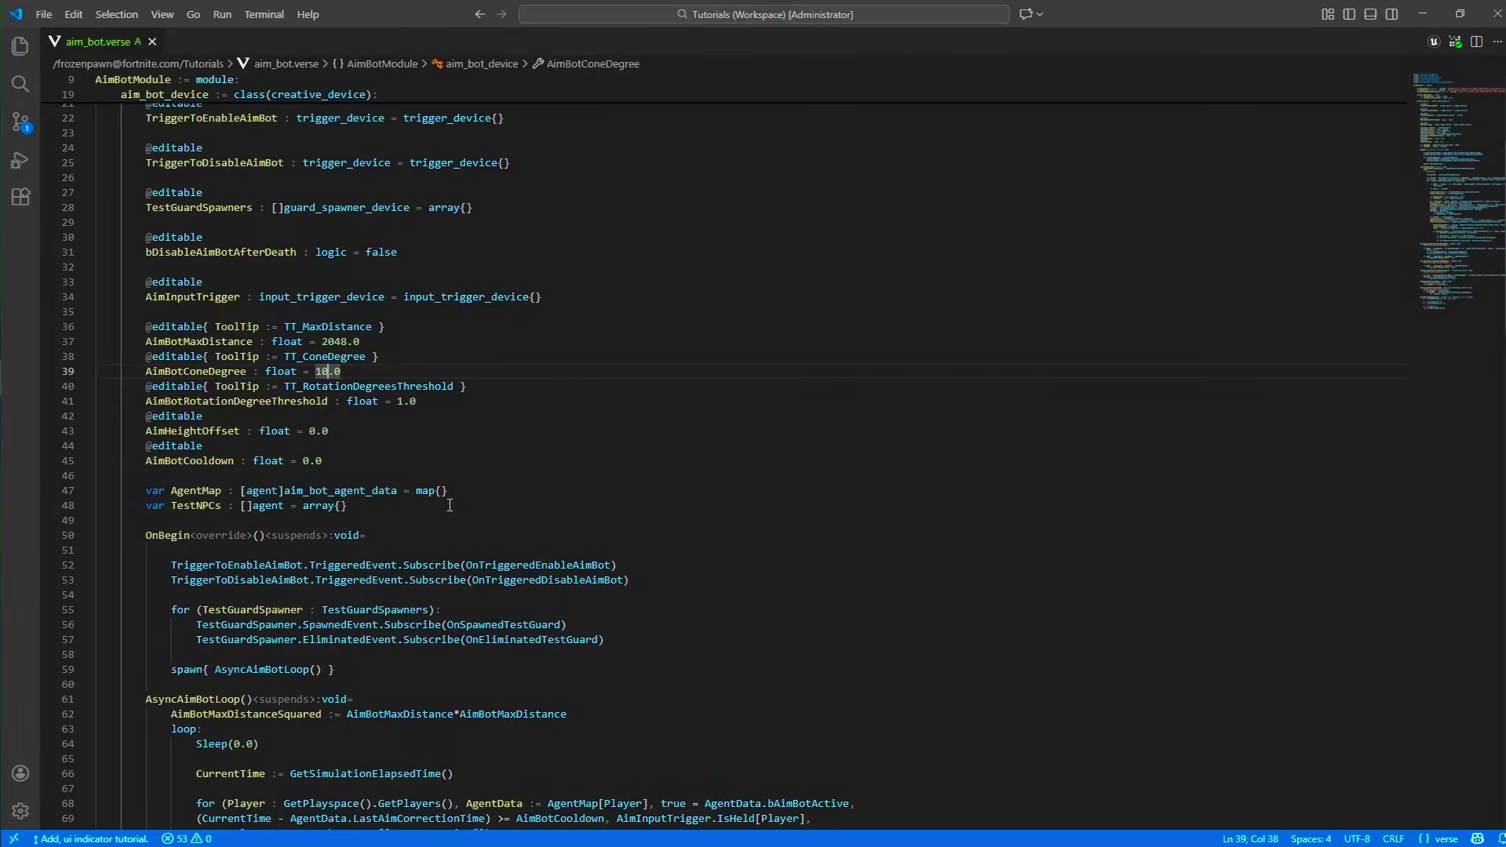
# Review the tooltip messages and editable properties declared at the start of aim_bot.verse.
pyautogui.scroll(6, 449, 505)
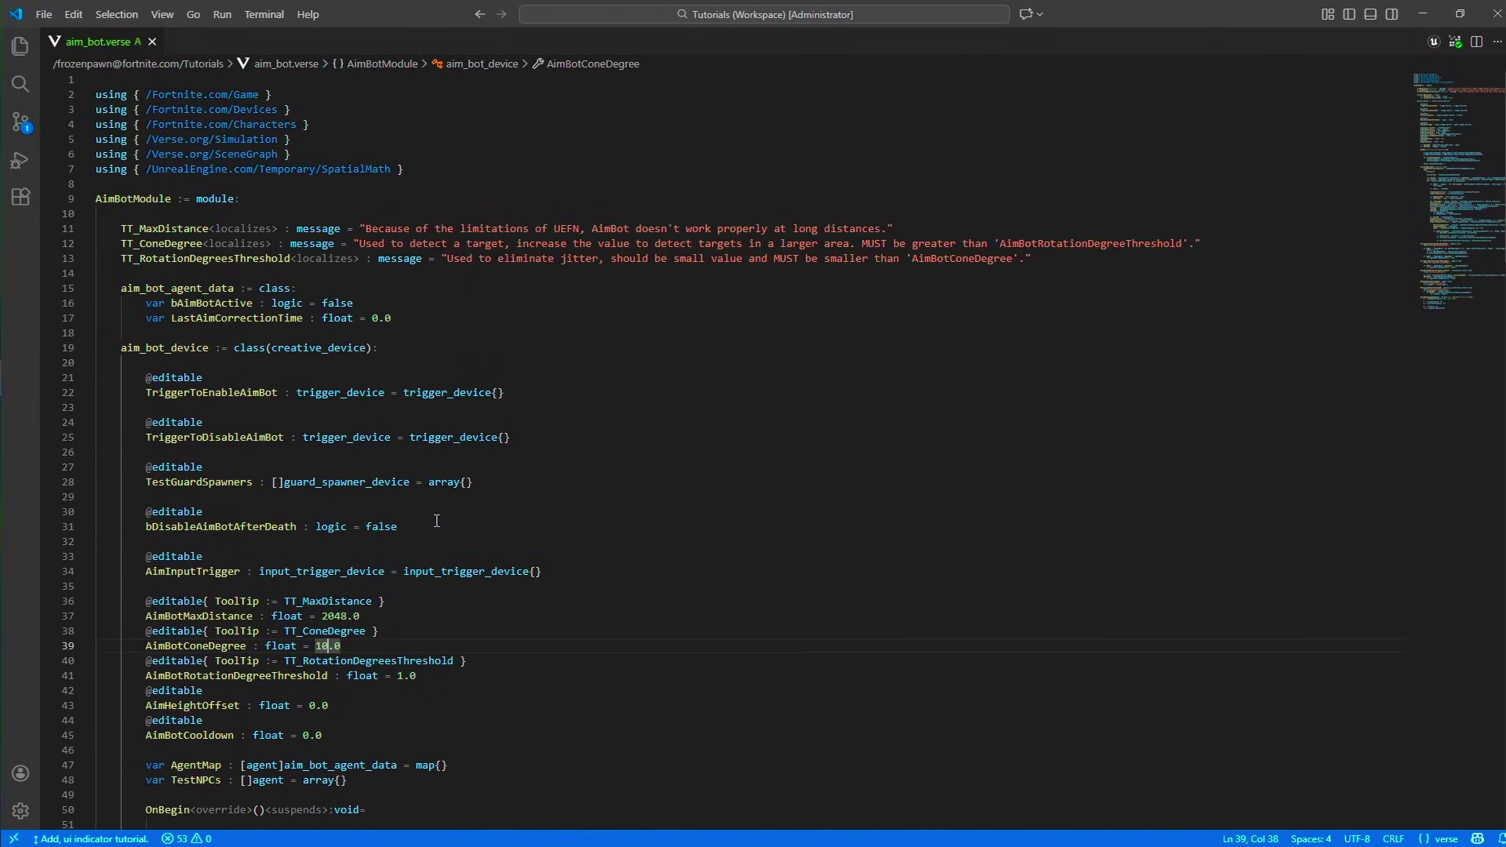
pyautogui.scroll(-5, 437, 521)
pyautogui.scroll(5, 437, 521)
pyautogui.scroll(-4, 423, 533)
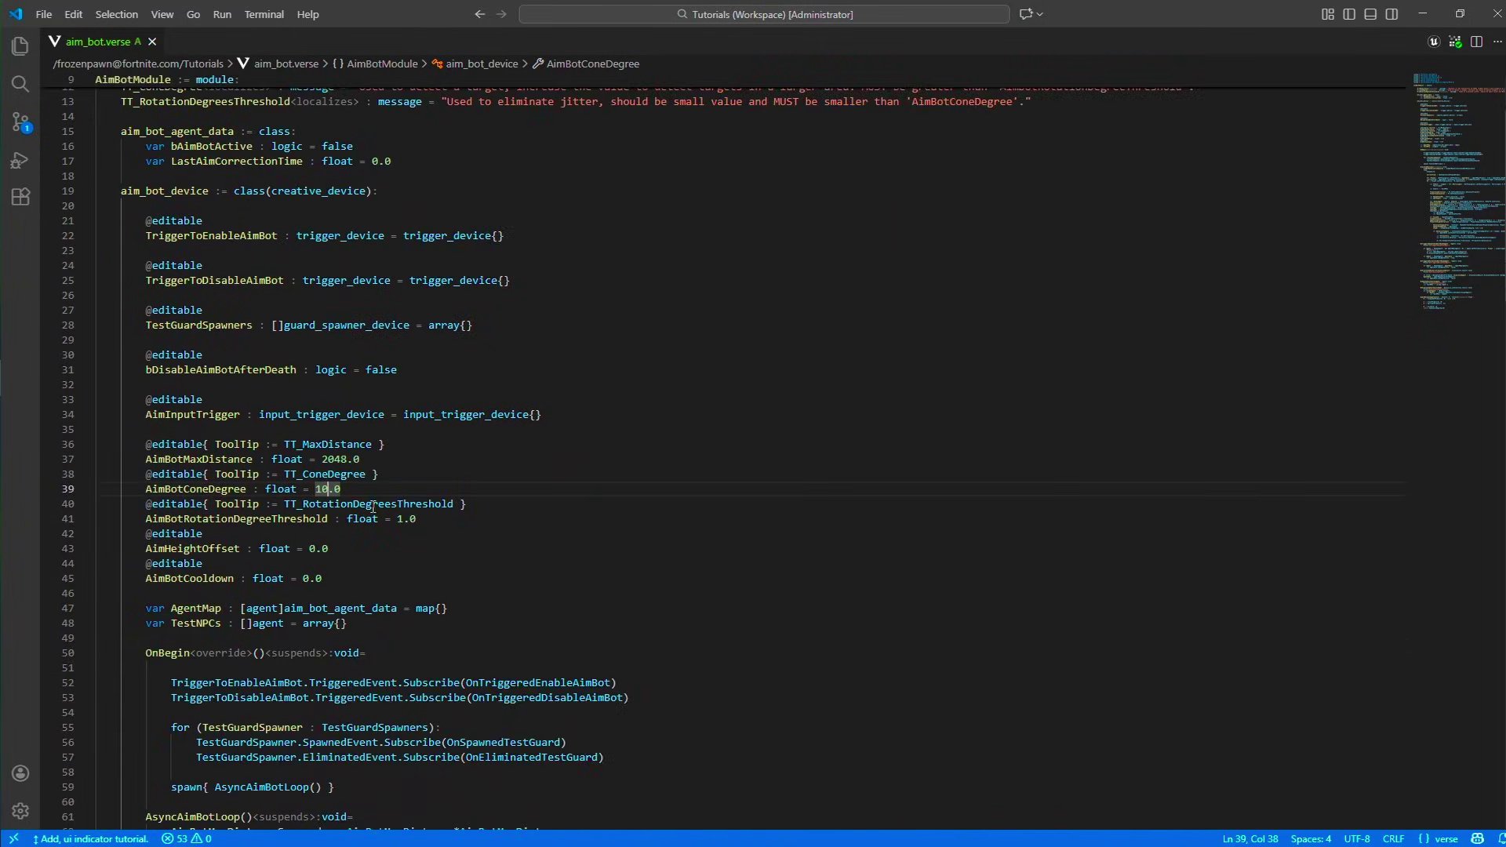
pyautogui.moveTo(554, 566)
pyautogui.mouseDown()
pyautogui.moveTo(416, 518)
pyautogui.moveTo(314, 200)
pyautogui.moveTo(554, 566)
pyautogui.mouseUp()
pyautogui.scroll(-3, 554, 567)
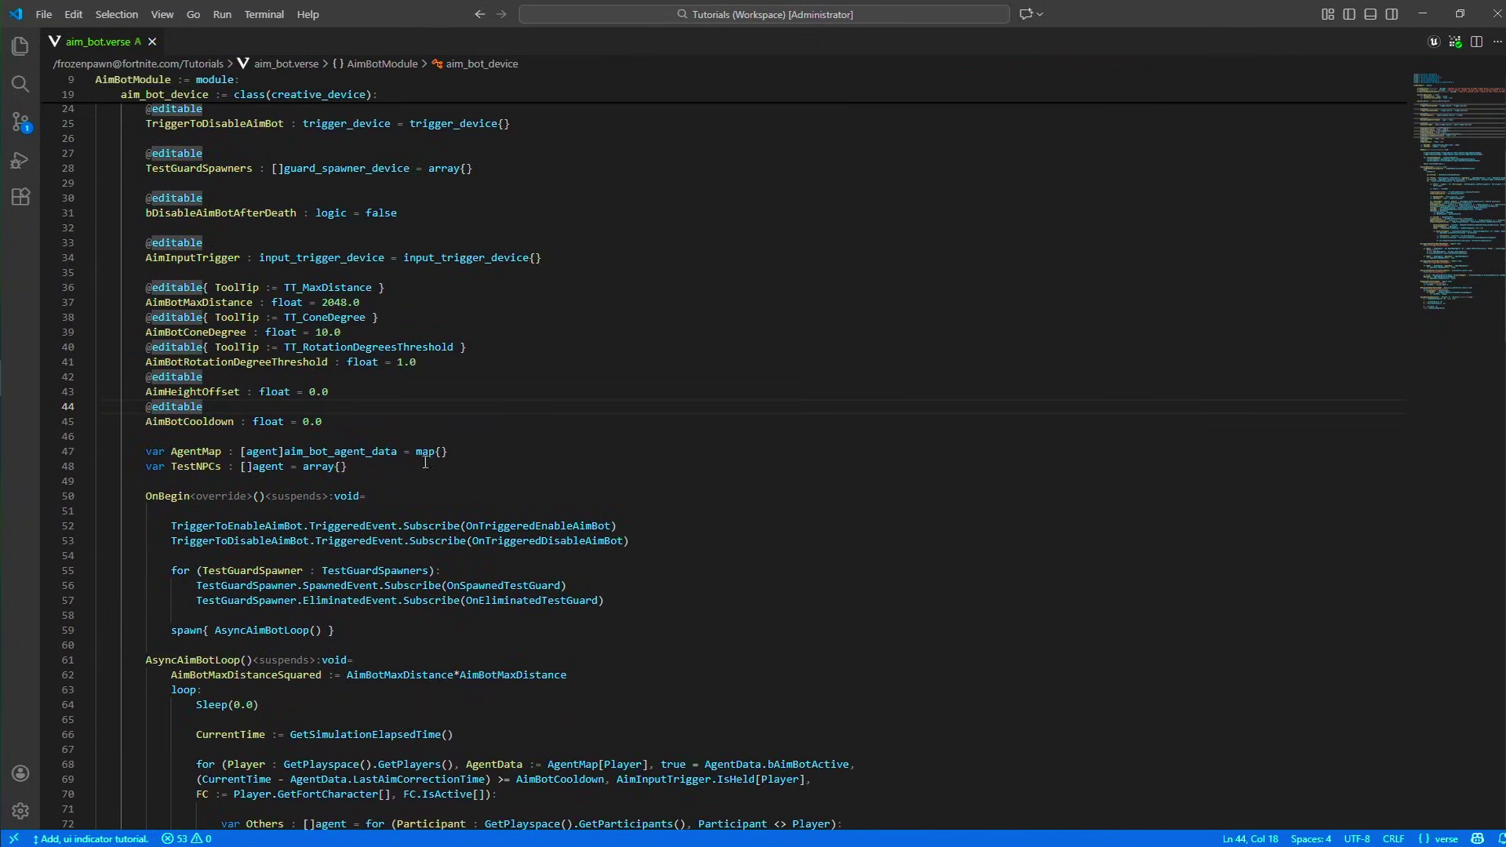
# Examine the AgentMap and TestNPCs variables together with the fields of the aim_bot_agent_data class.
pyautogui.moveTo(448, 452); pyautogui.dragTo(149, 437)
pyautogui.scroll(3, 542, 578)
pyautogui.click(543, 578)
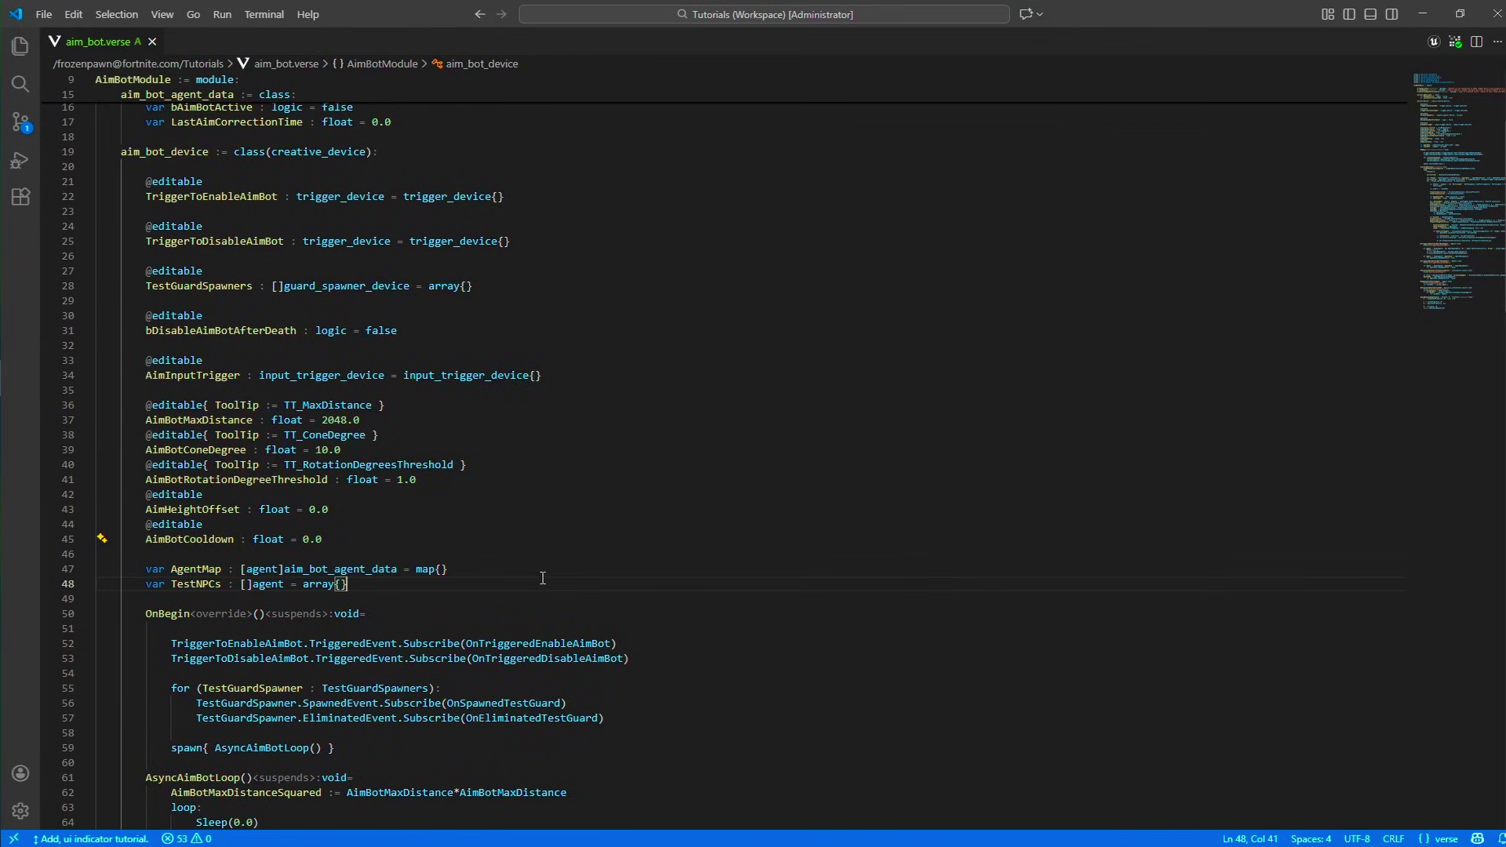
pyautogui.scroll(3, 543, 578)
pyautogui.moveTo(168, 263); pyautogui.dragTo(390, 285)
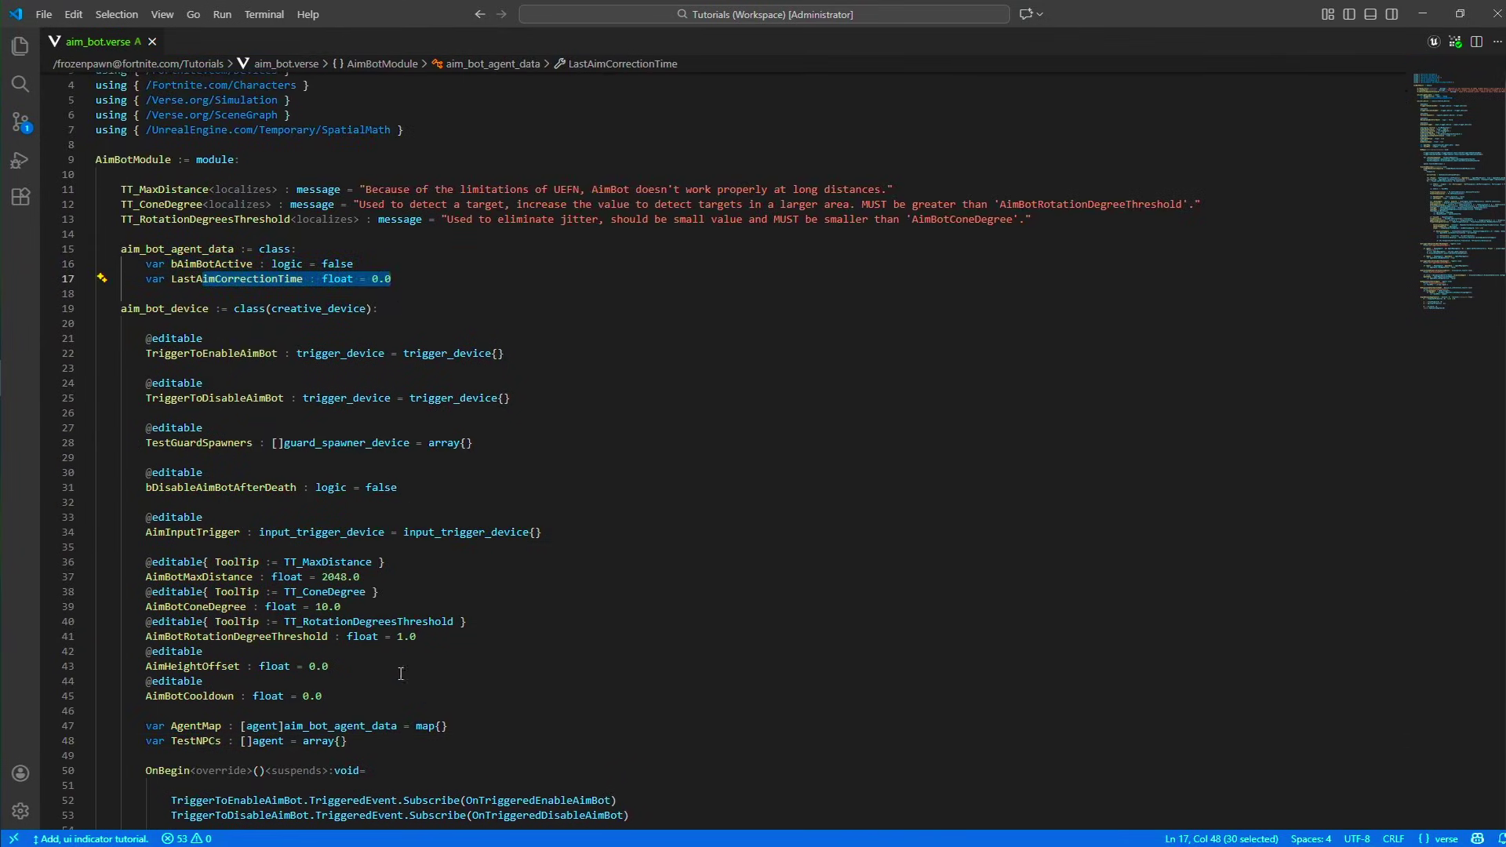
pyautogui.scroll(-6, 390, 314)
pyautogui.click(302, 516)
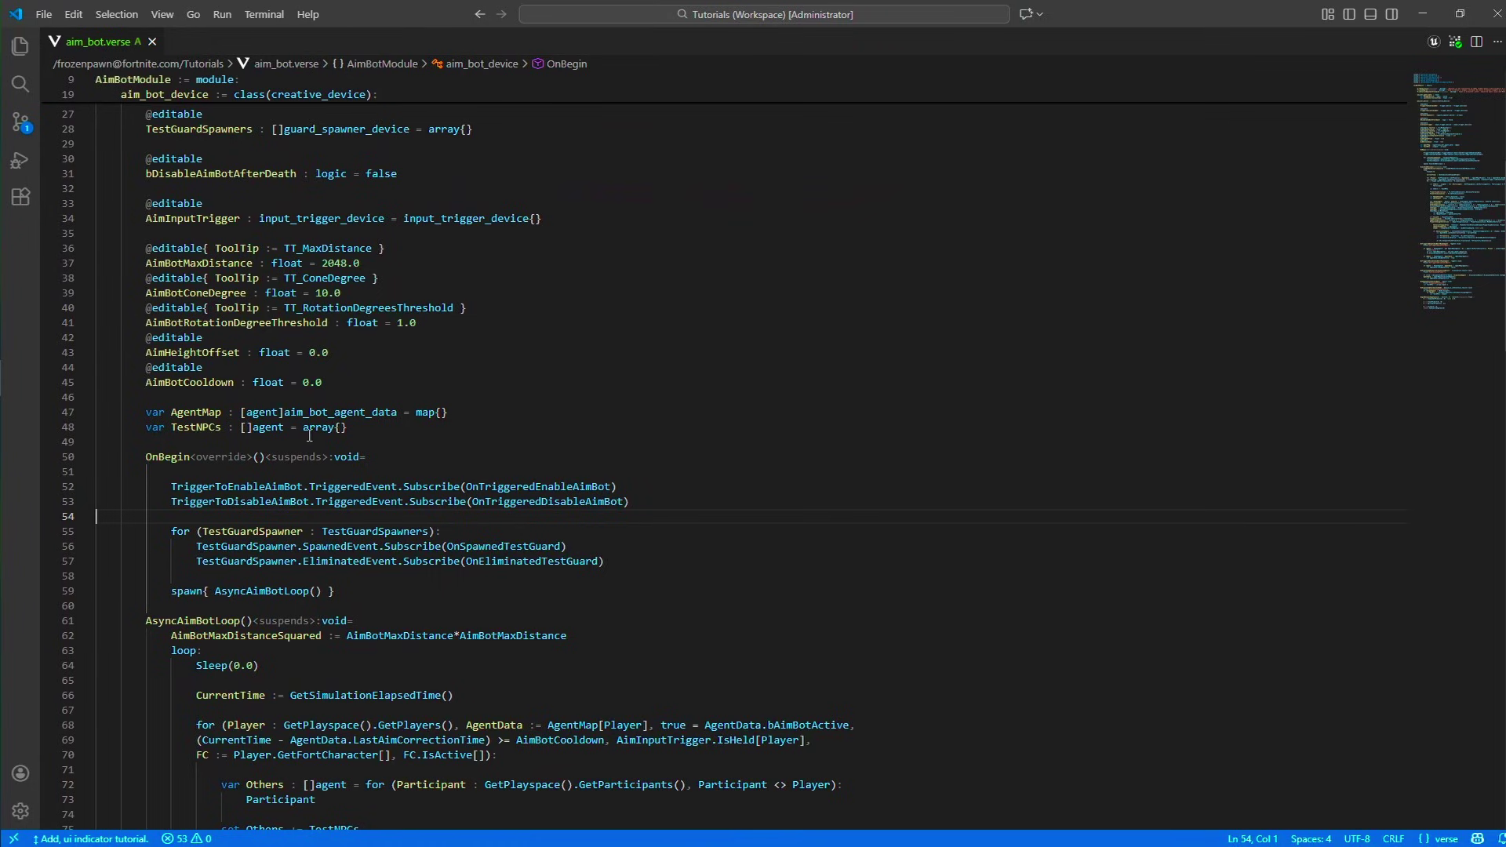
pyautogui.moveTo(348, 427); pyautogui.dragTo(89, 433)
pyautogui.scroll(-5, 351, 565)
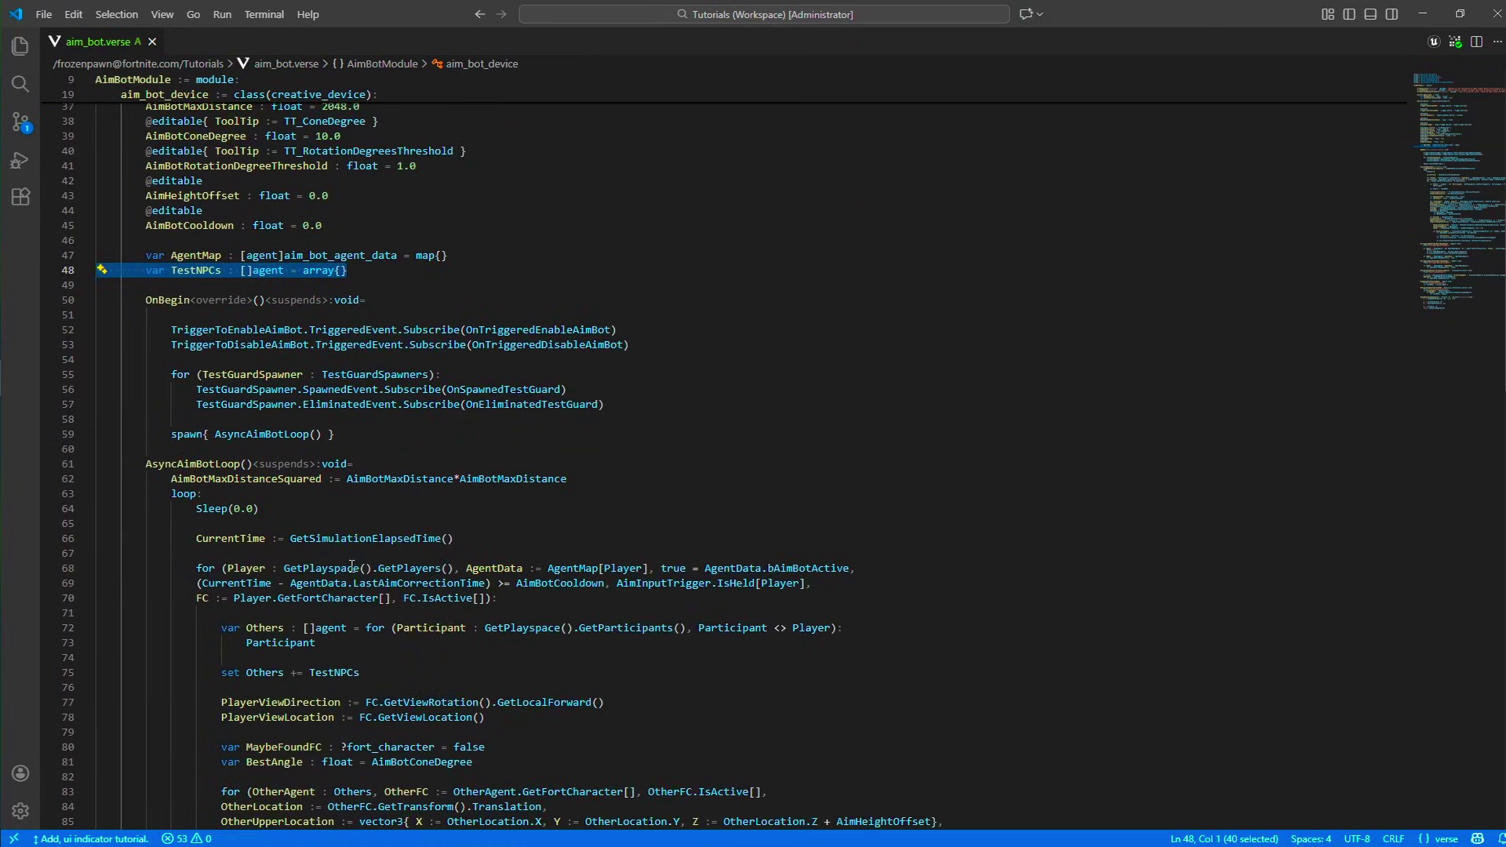
# Examine OnBegin: the enable and disable trigger subscriptions, the test guard spawner subscriptions, and the spawned AsyncAimBotLoop call.
pyautogui.scroll(2, 352, 565)
pyautogui.click(352, 565)
pyautogui.moveTo(177, 300); pyautogui.dragTo(233, 300)
pyautogui.click(292, 390)
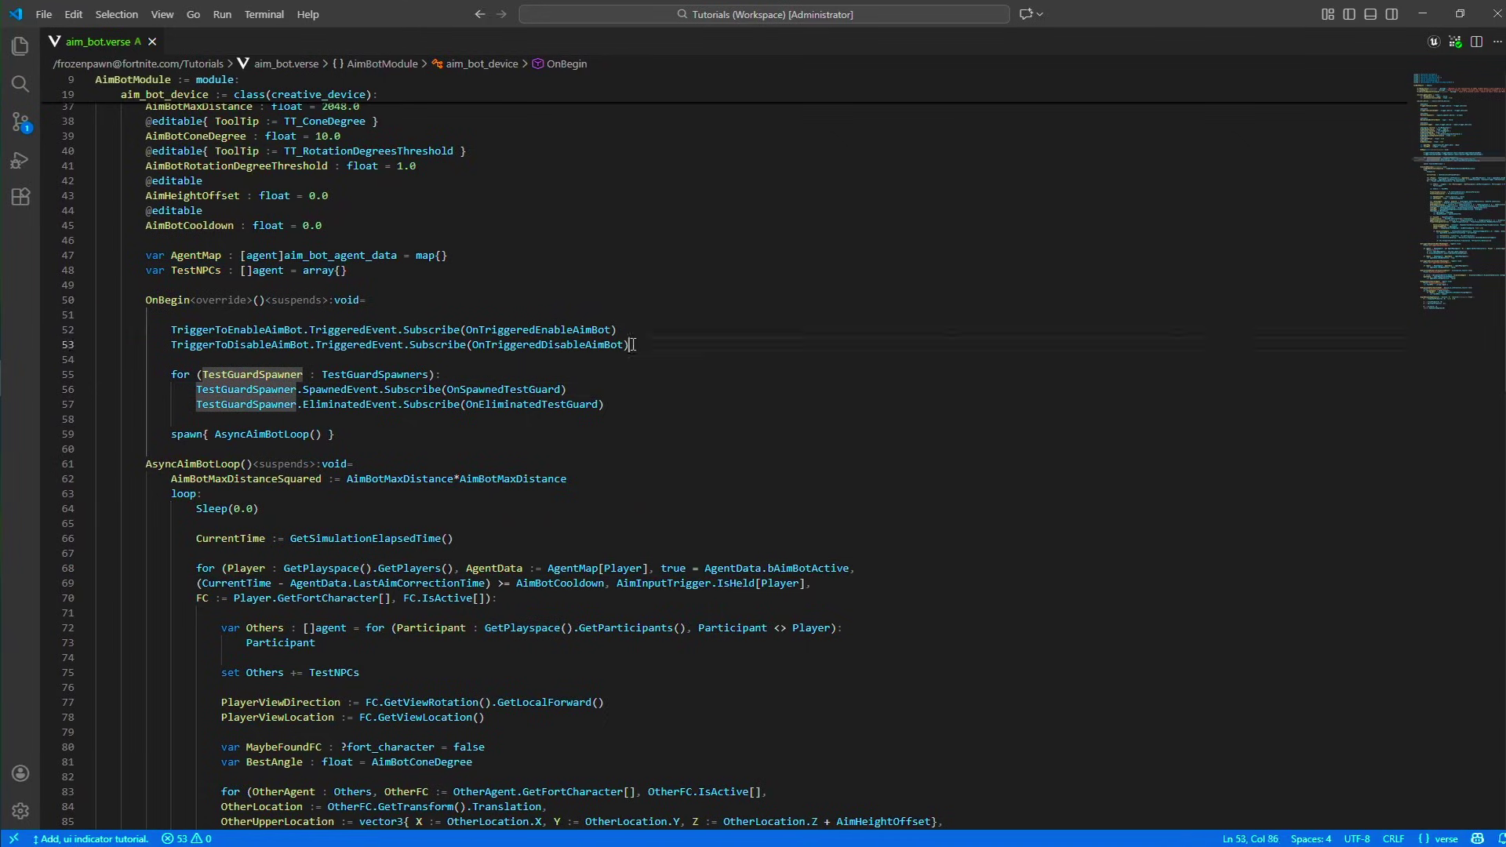
pyautogui.moveTo(628, 345); pyautogui.dragTo(115, 330)
pyautogui.click(463, 462)
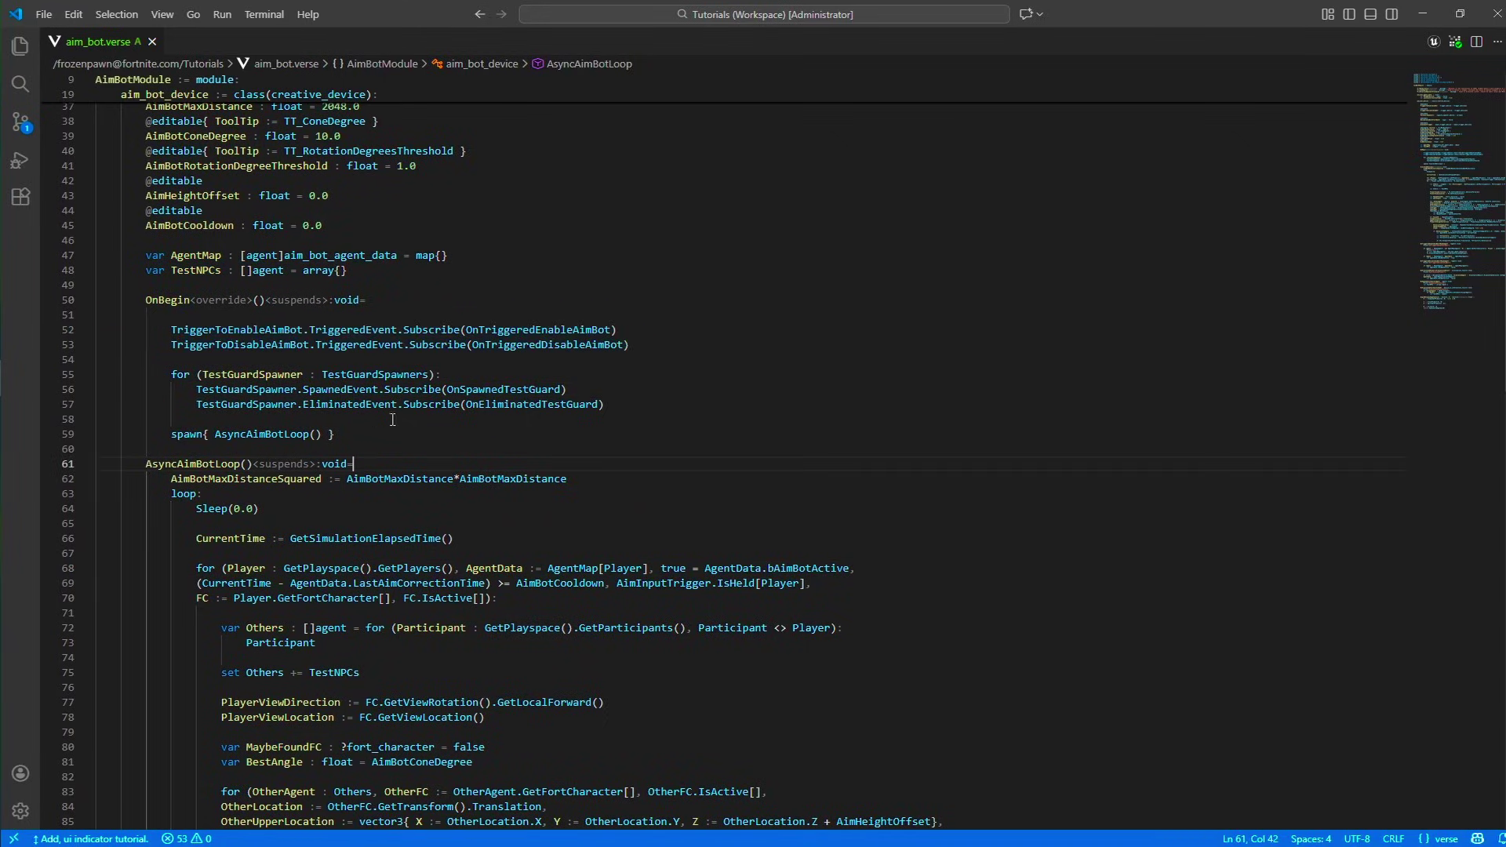
pyautogui.moveTo(639, 403); pyautogui.dragTo(115, 387)
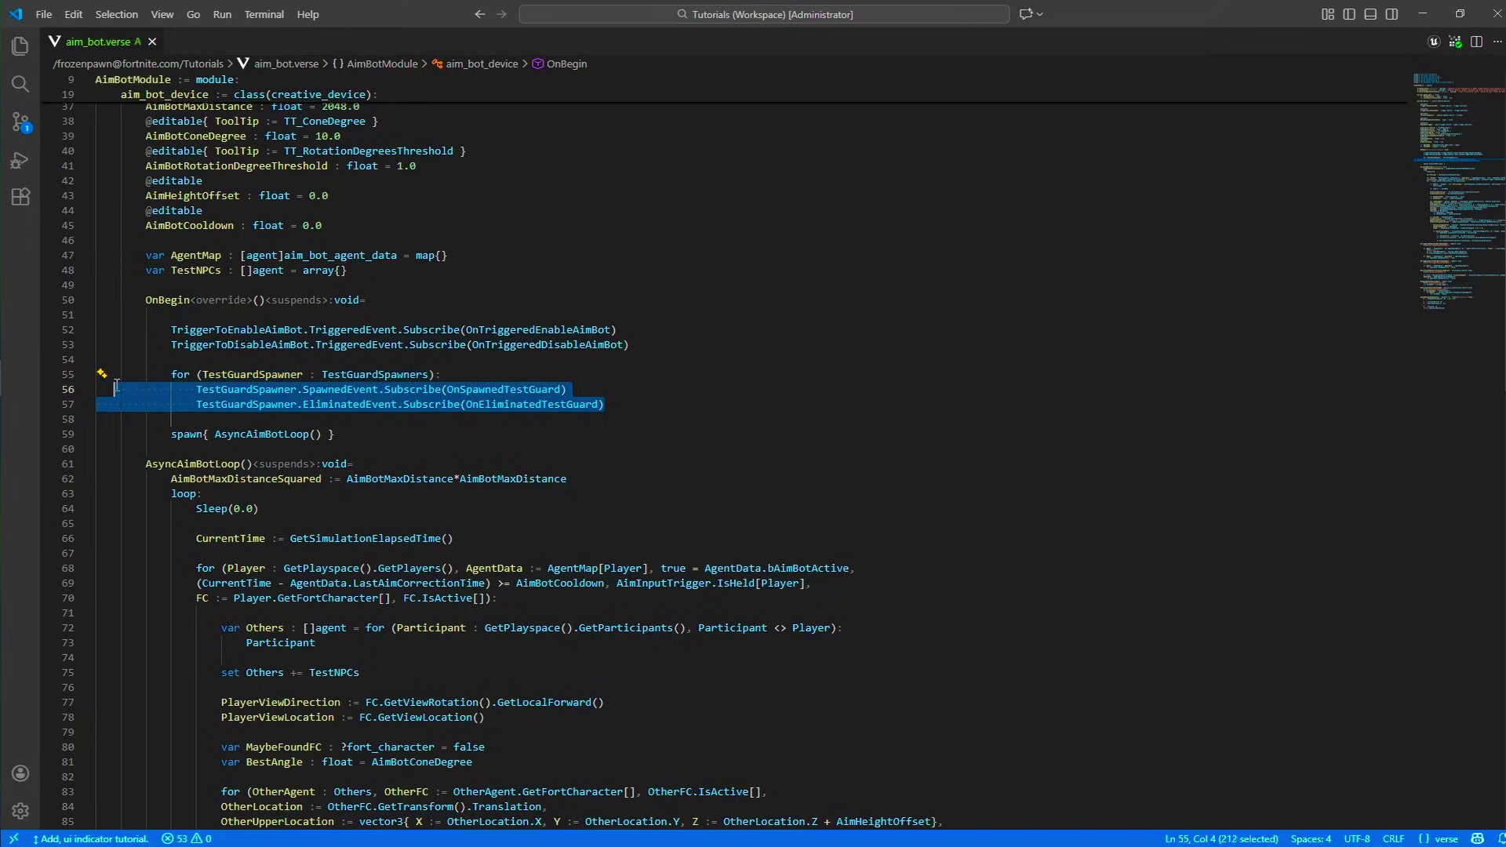
pyautogui.click(372, 426)
pyautogui.scroll(-2, 270, 359)
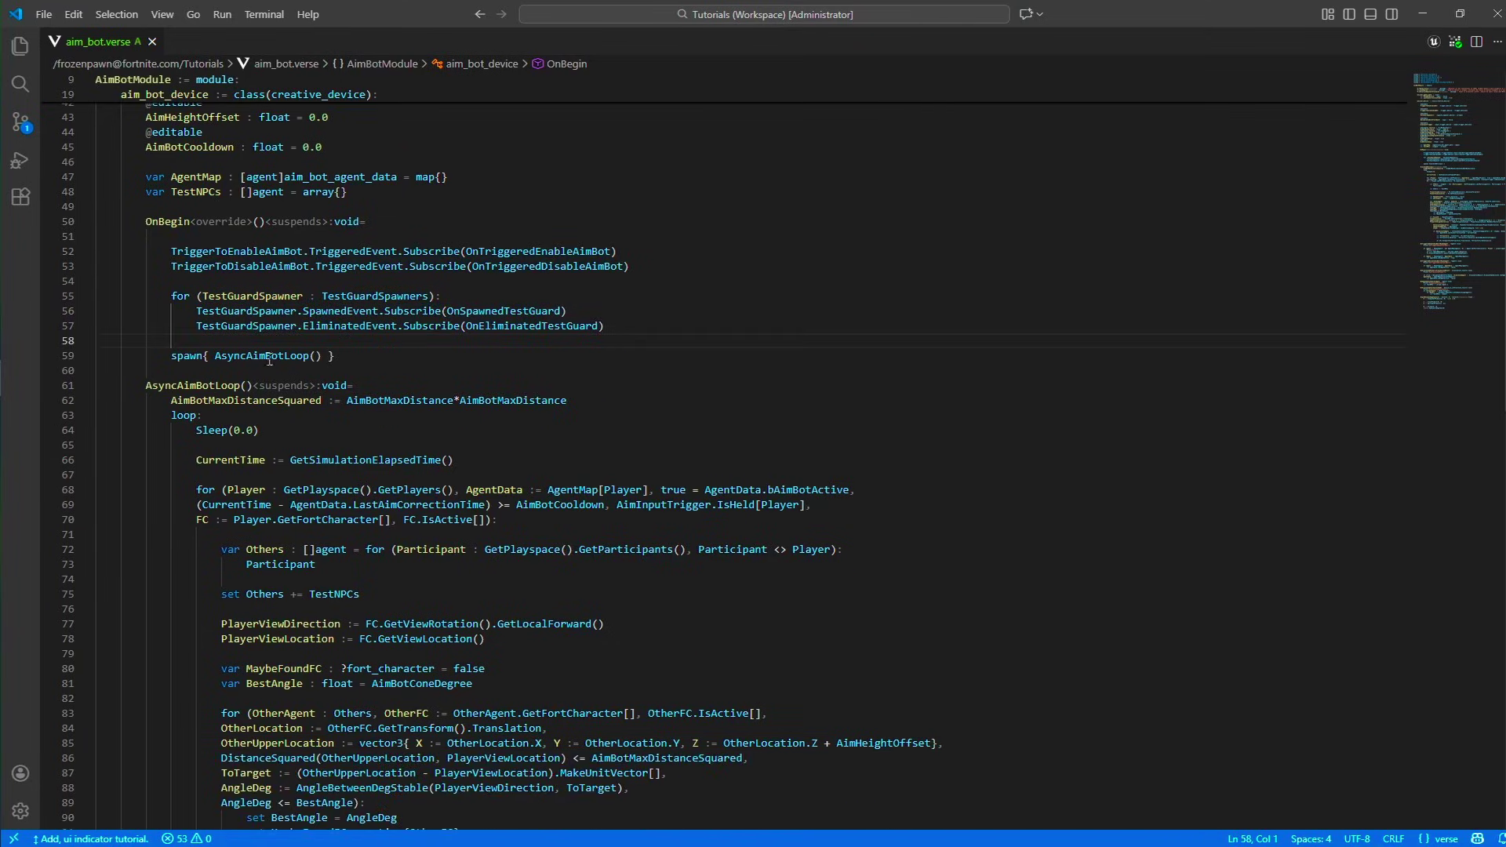
pyautogui.moveTo(189, 355); pyautogui.dragTo(348, 356)
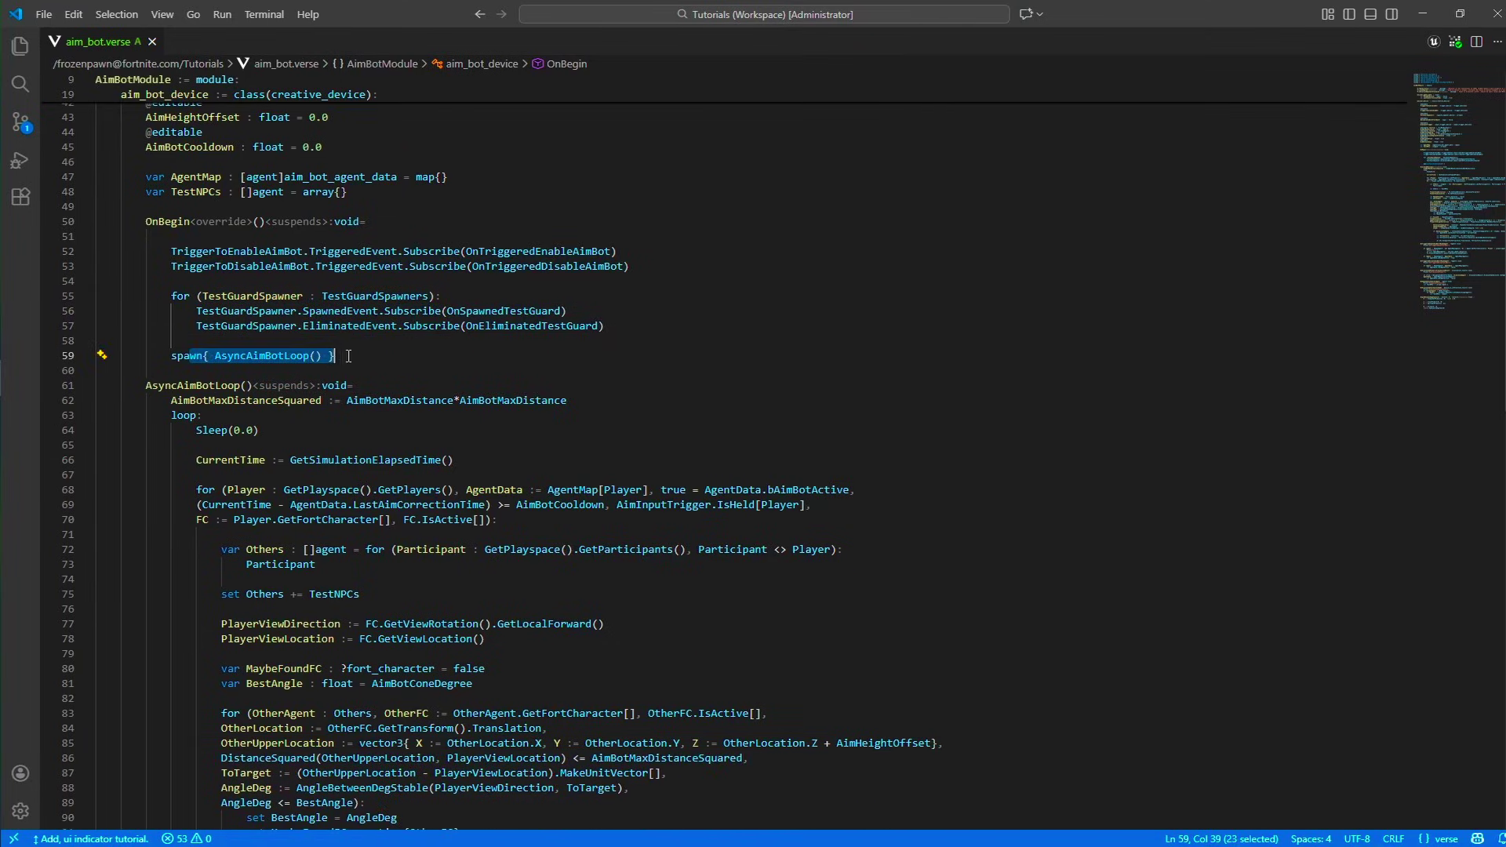
# Look over the AsyncAimBotLoop function, from its player loop and target detection to the rotation code.
pyautogui.click(179, 385)
pyautogui.click(350, 534)
pyautogui.scroll(-4, 350, 534)
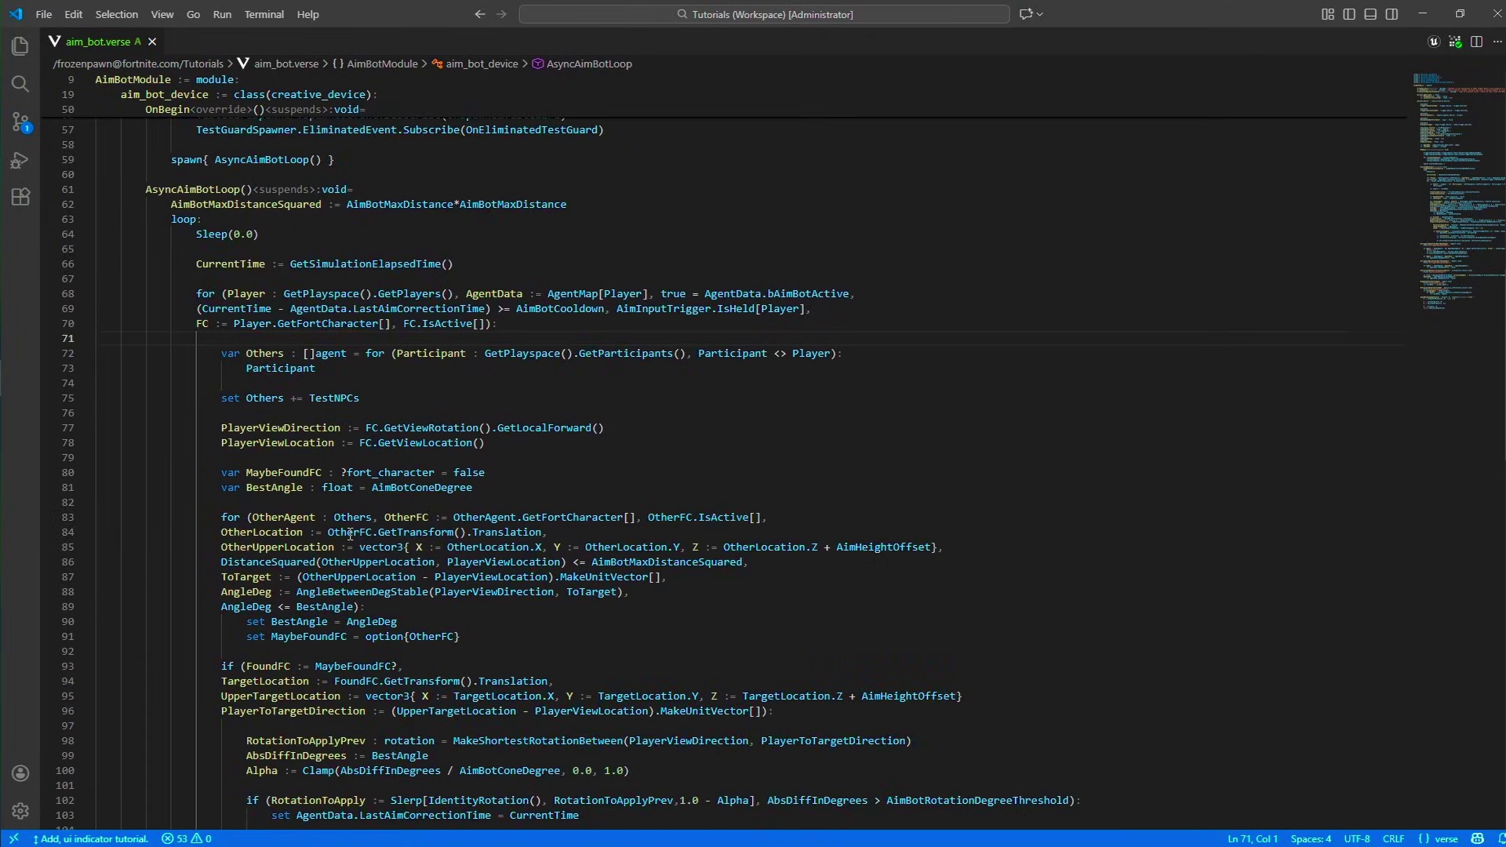
pyautogui.scroll(-10, 349, 534)
pyautogui.scroll(6, 349, 534)
pyautogui.moveTo(649, 666); pyautogui.dragTo(235, 263)
pyautogui.scroll(-3, 449, 575)
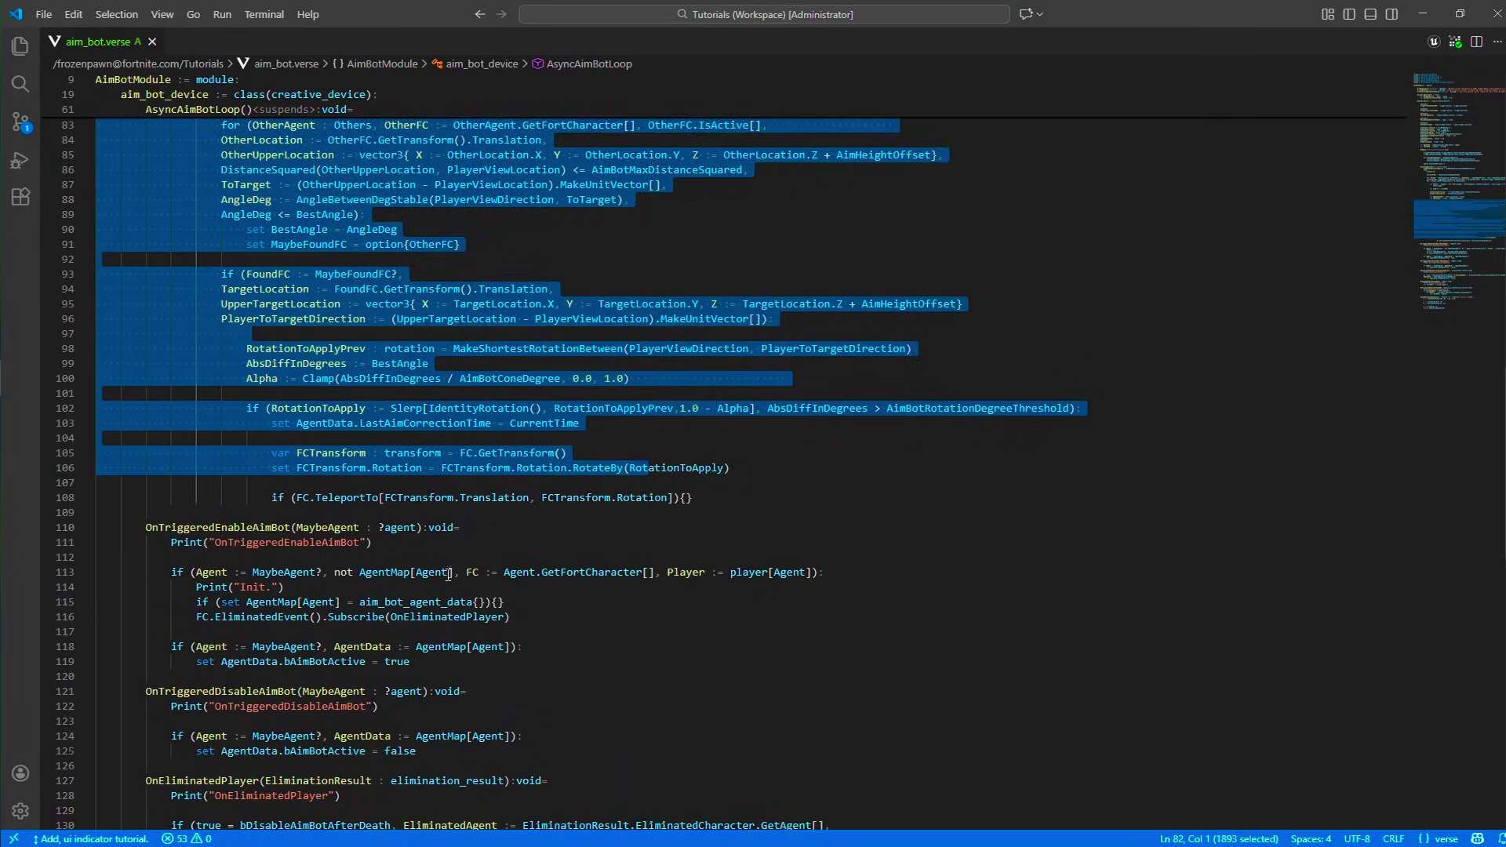
pyautogui.scroll(-3, 449, 575)
# Examine OnTriggeredEnableAimBot, including the agent initialization condition and the EliminatedEvent subscription.
pyautogui.click(460, 495)
pyautogui.scroll(-2, 323, 297)
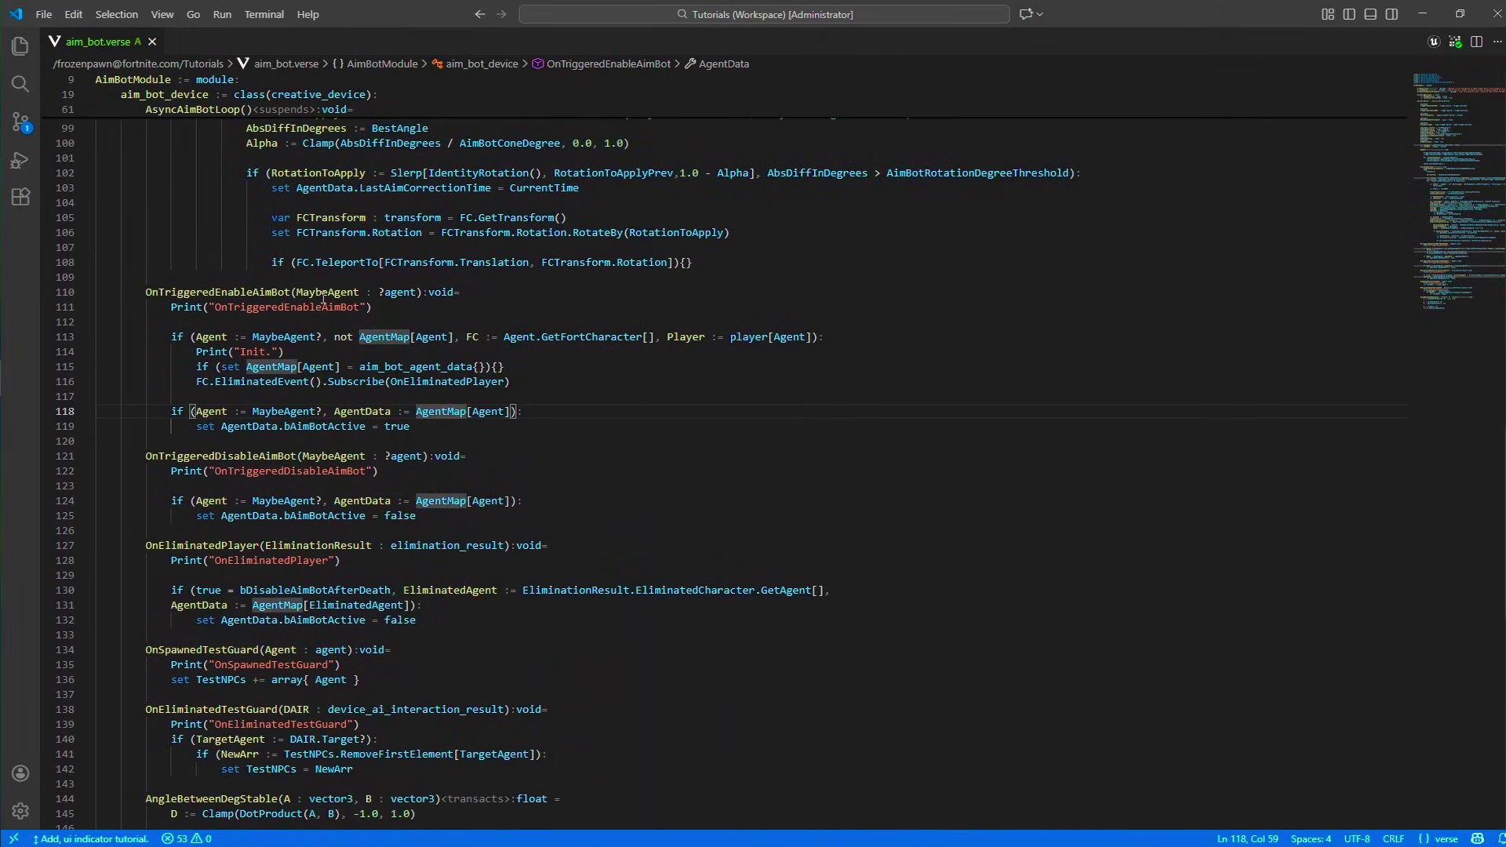
pyautogui.moveTo(275, 296); pyautogui.dragTo(185, 290)
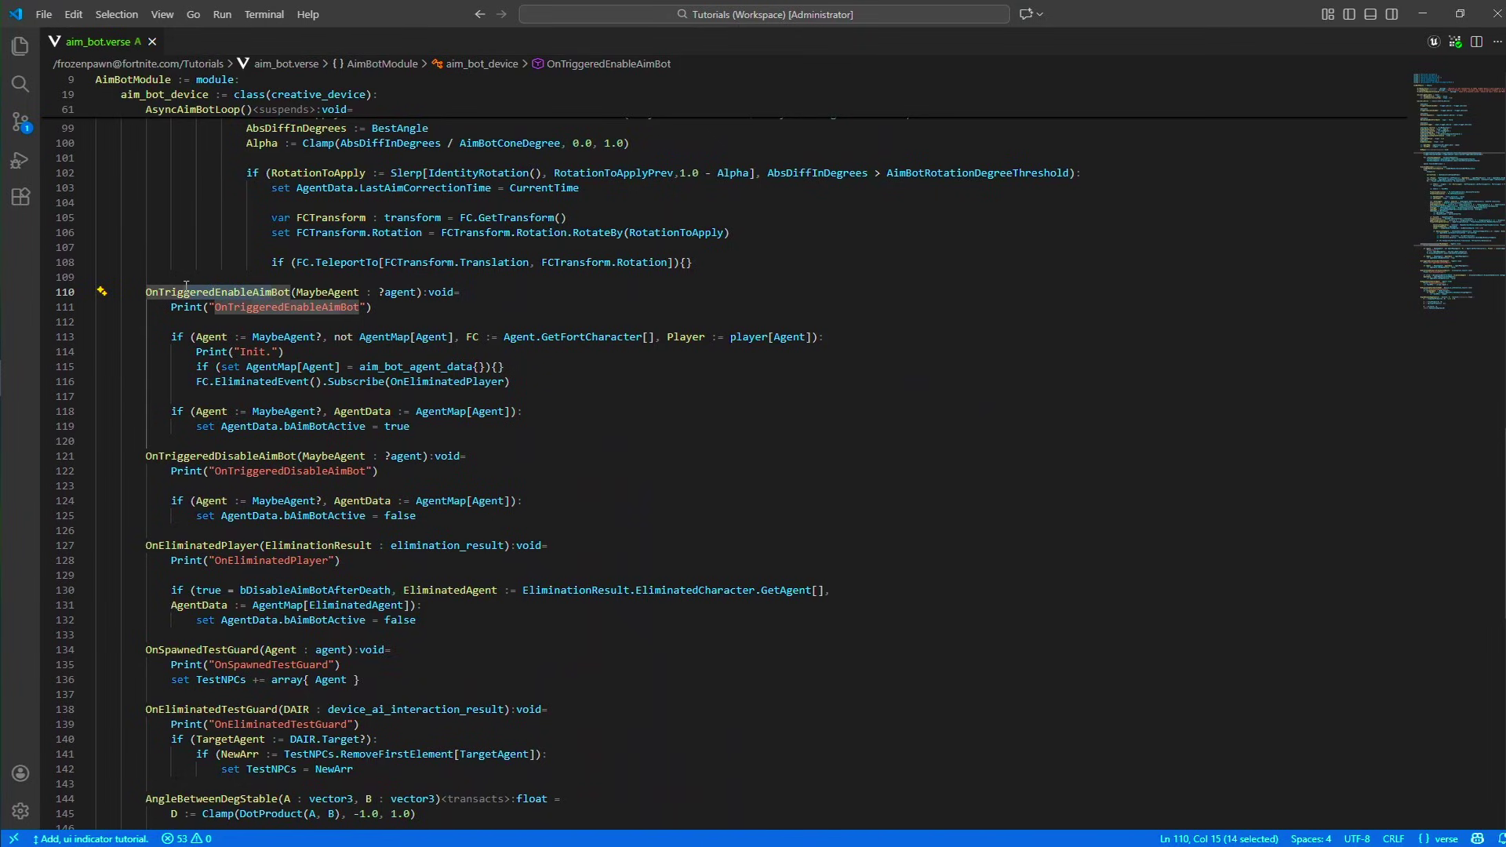
pyautogui.click(317, 441)
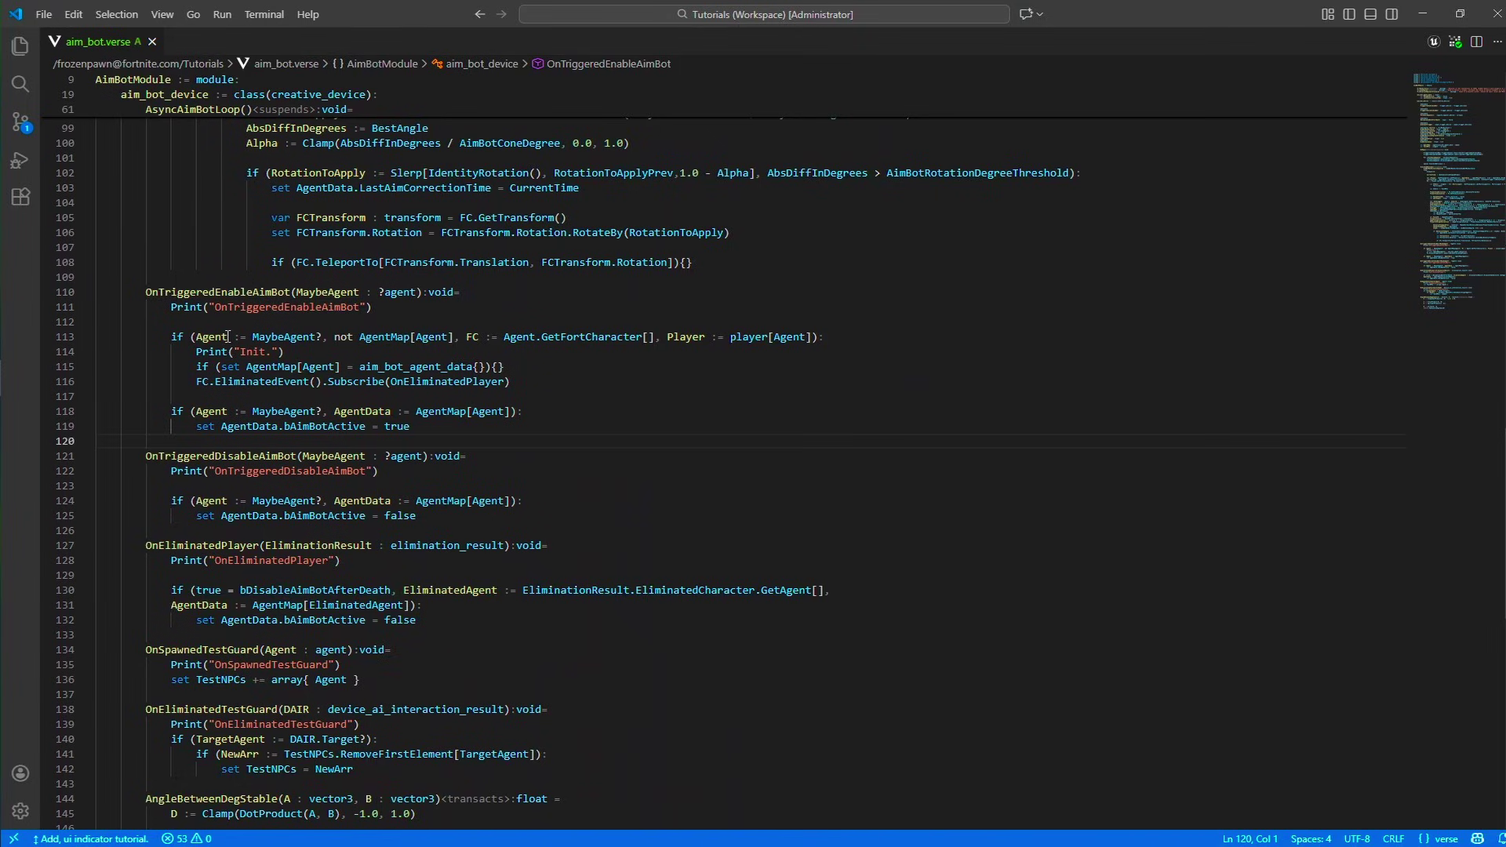
pyautogui.moveTo(229, 337); pyautogui.dragTo(401, 354)
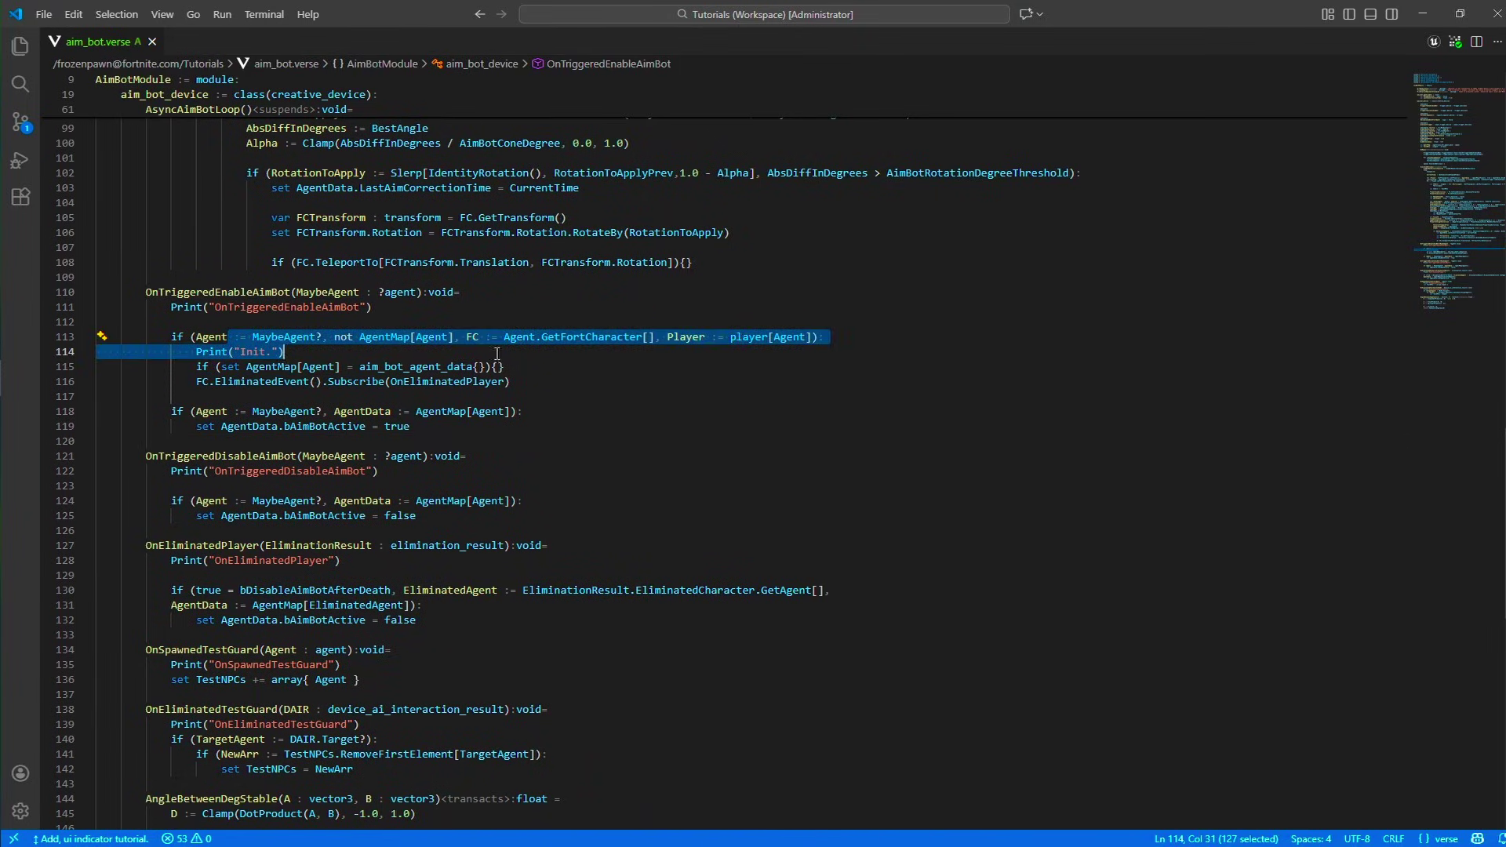
pyautogui.moveTo(496, 353); pyautogui.dragTo(83, 380)
pyautogui.click(518, 385)
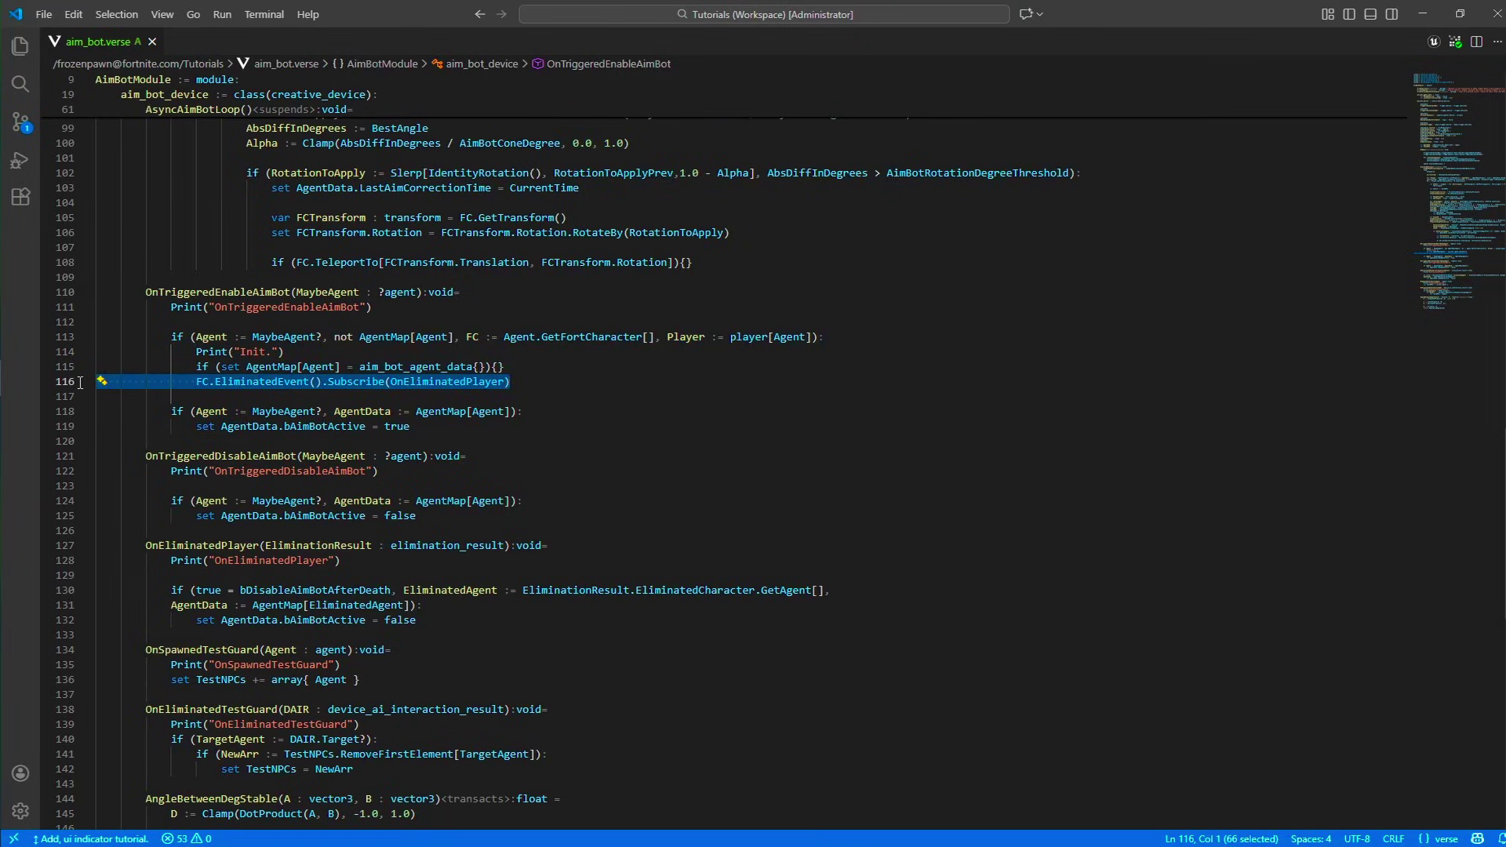
pyautogui.scroll(-1, 365, 527)
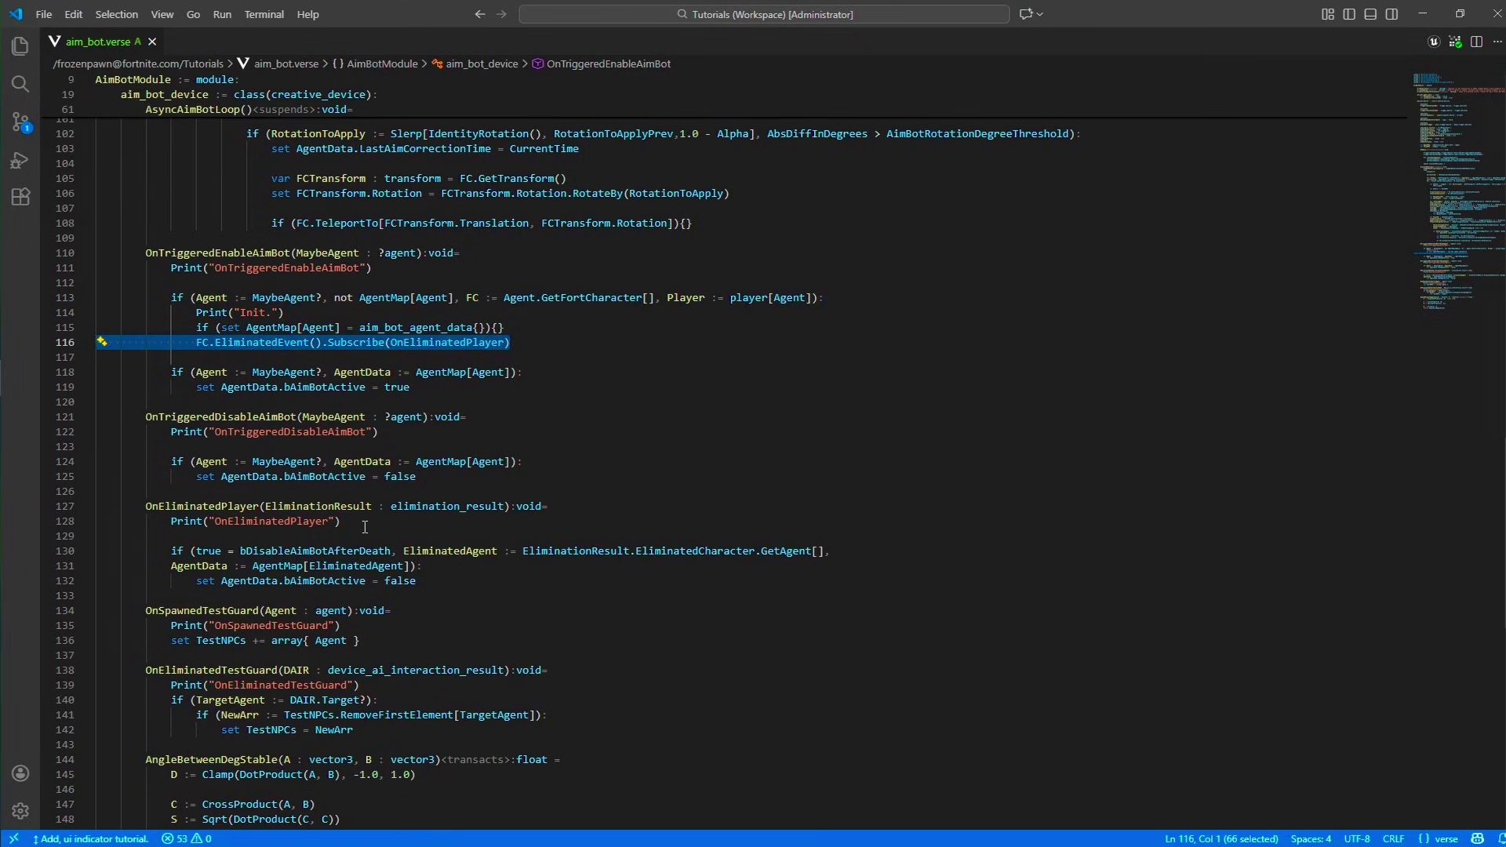
# Examine the bDisableAimBotAfterDeath check in OnEliminatedPlayer and how the enable and disable handlers set bAimBotActive.
pyautogui.click(457, 564)
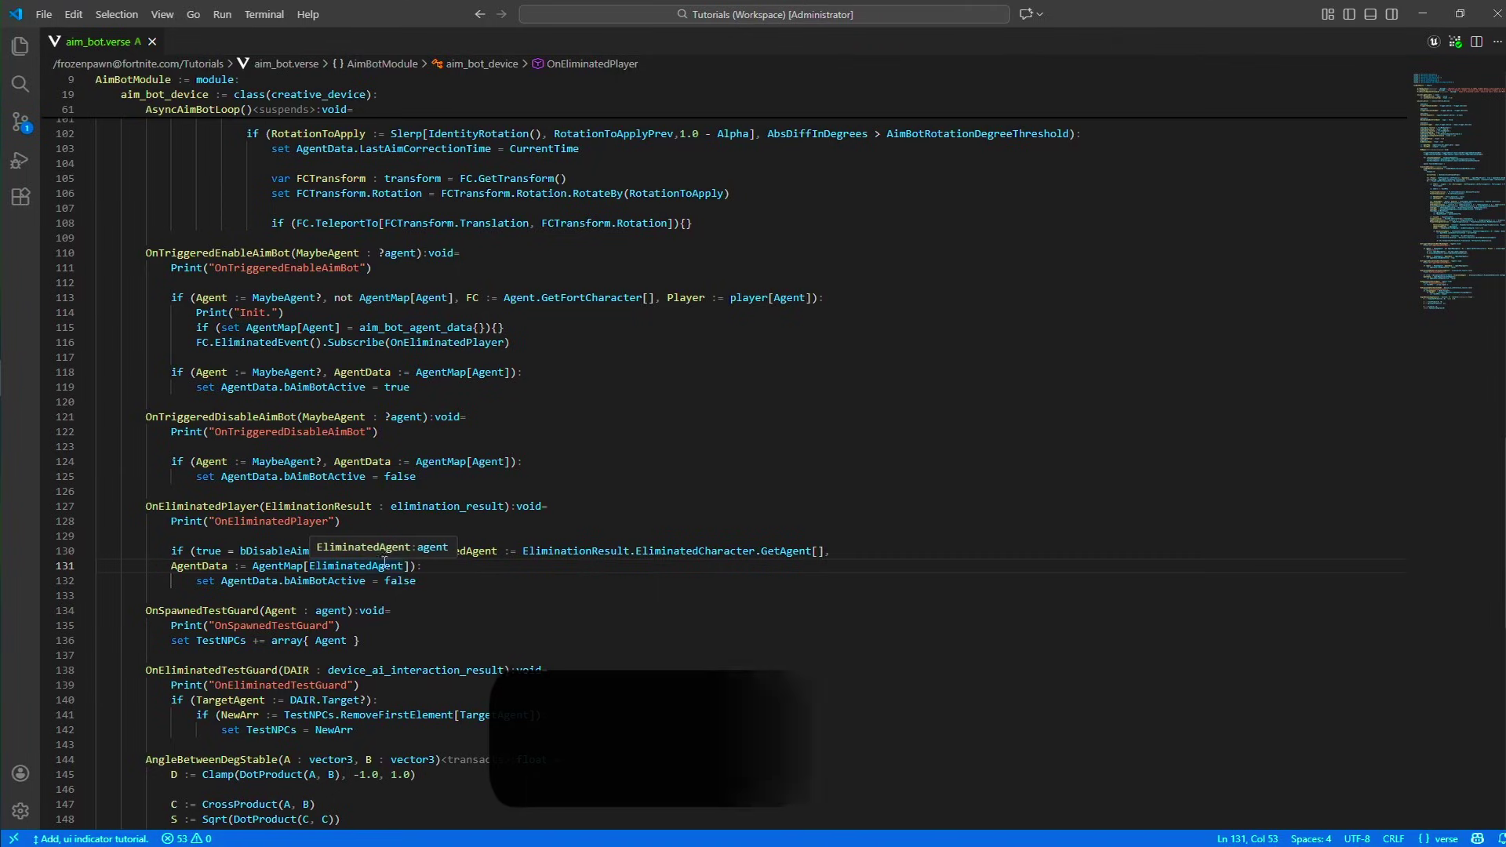
pyautogui.moveTo(240, 552); pyautogui.dragTo(400, 598)
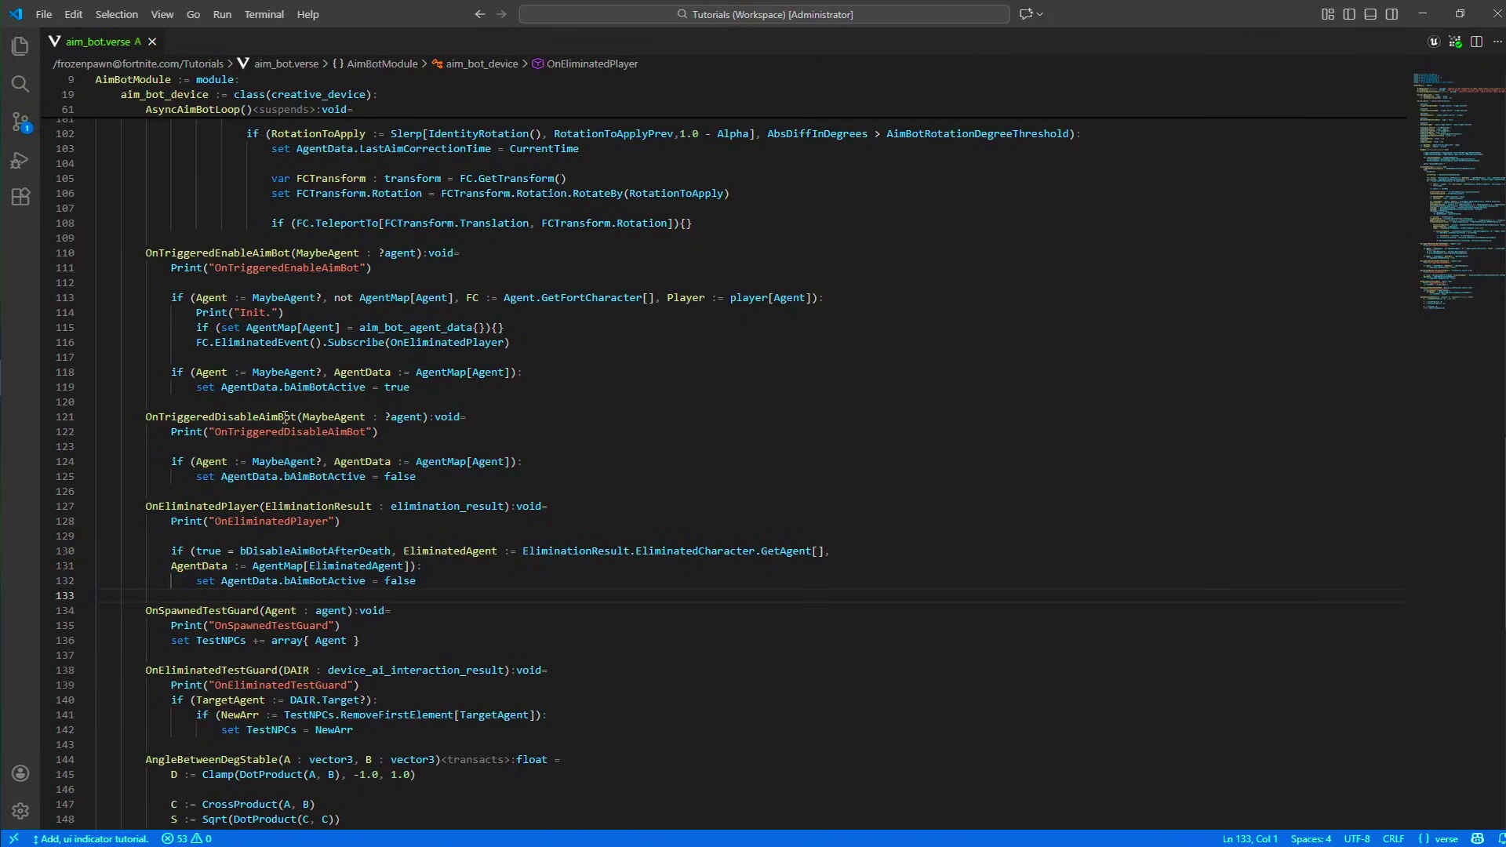
pyautogui.moveTo(391, 387); pyautogui.dragTo(272, 387)
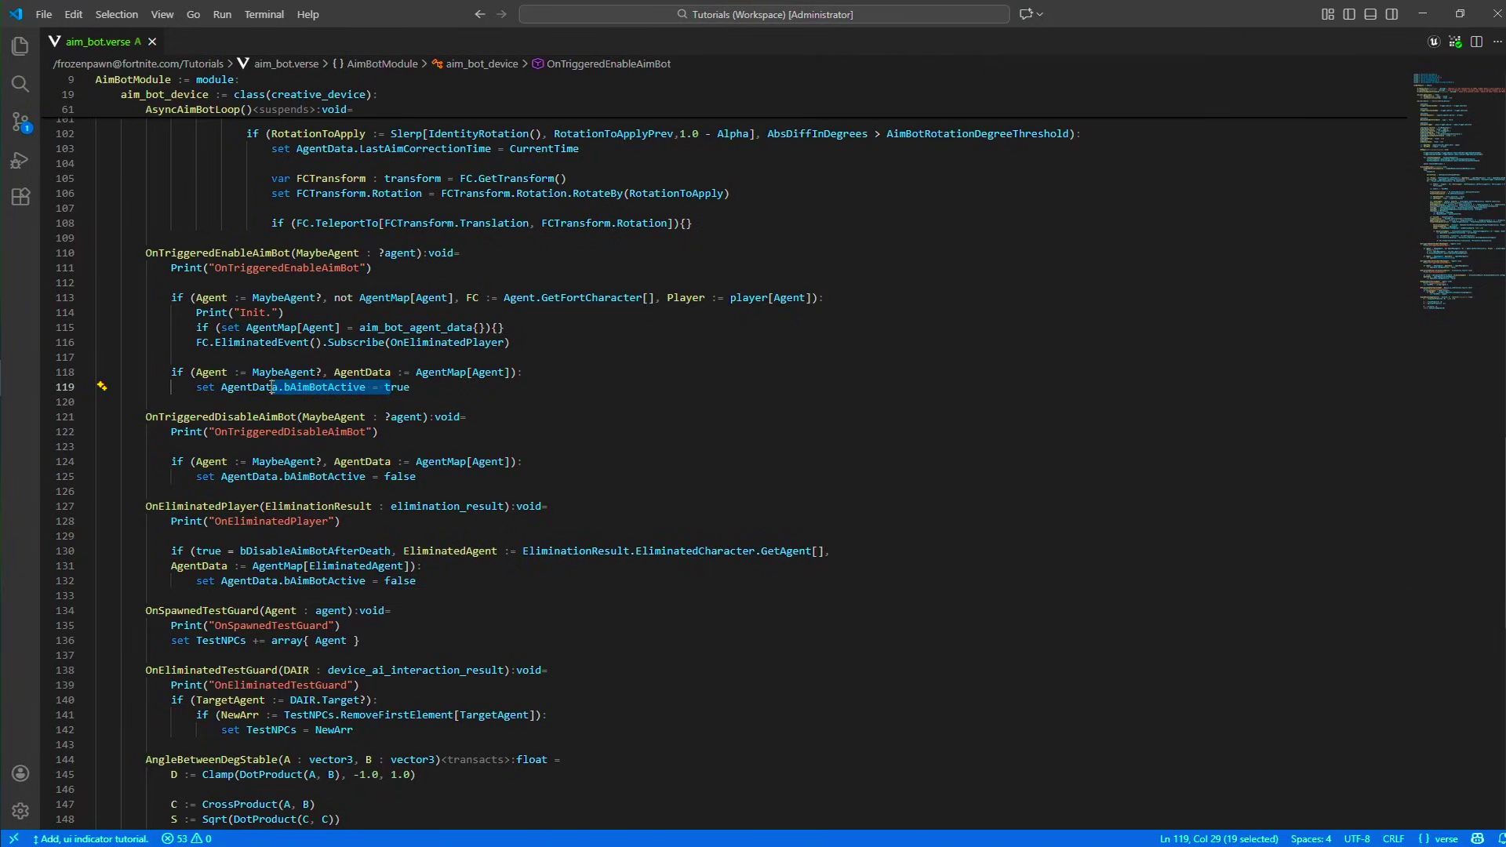
pyautogui.moveTo(185, 417); pyautogui.dragTo(318, 417)
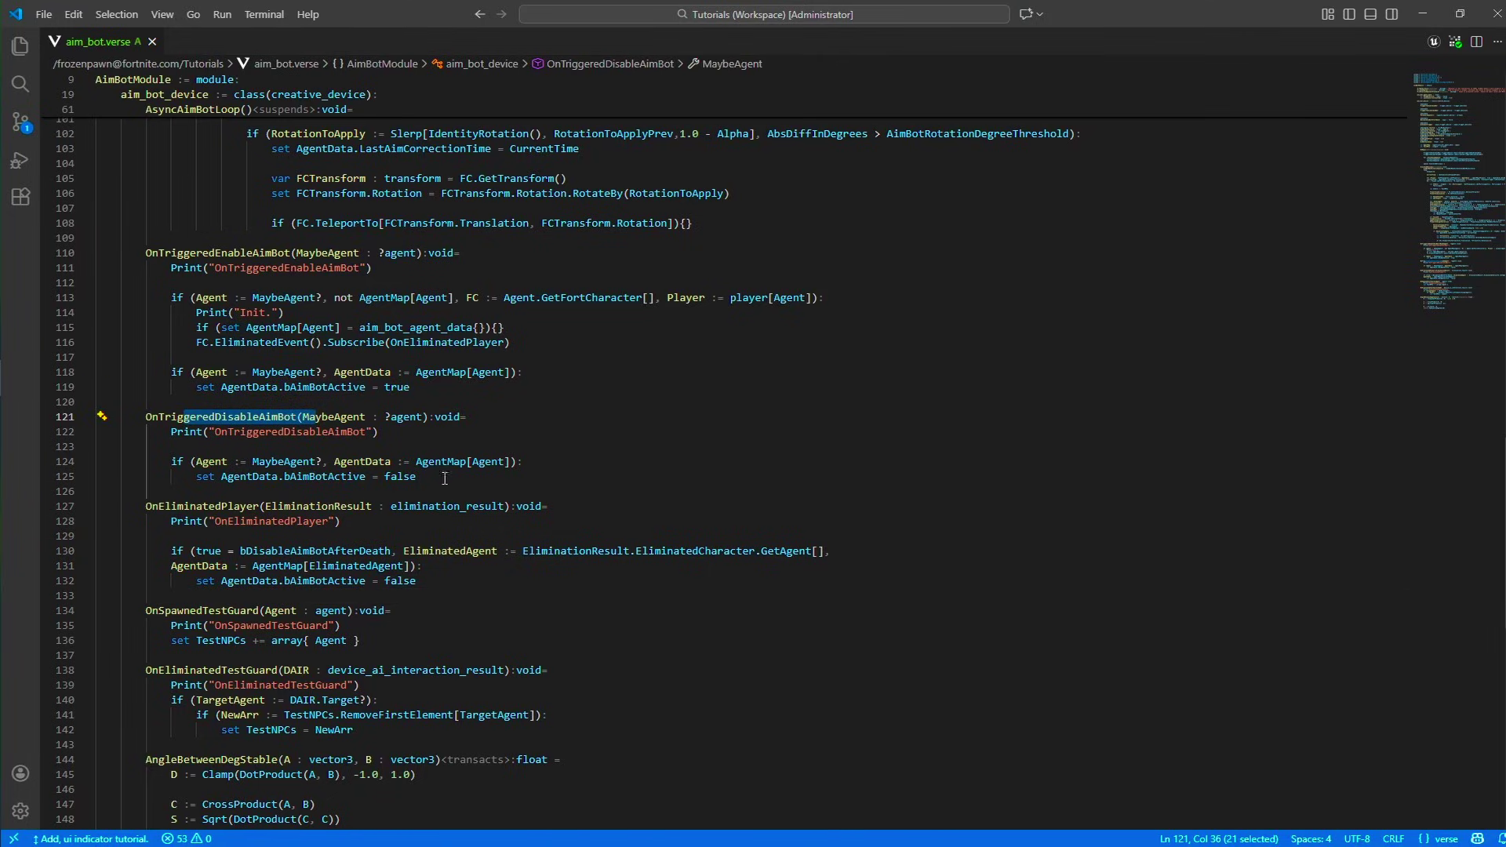
pyautogui.moveTo(445, 478); pyautogui.dragTo(270, 491)
# Examine how OnSpawnedTestGuard and OnEliminatedTestGuard add agents to and remove them from TestNPCs.
pyautogui.scroll(-3, 320, 588)
pyautogui.click(326, 582)
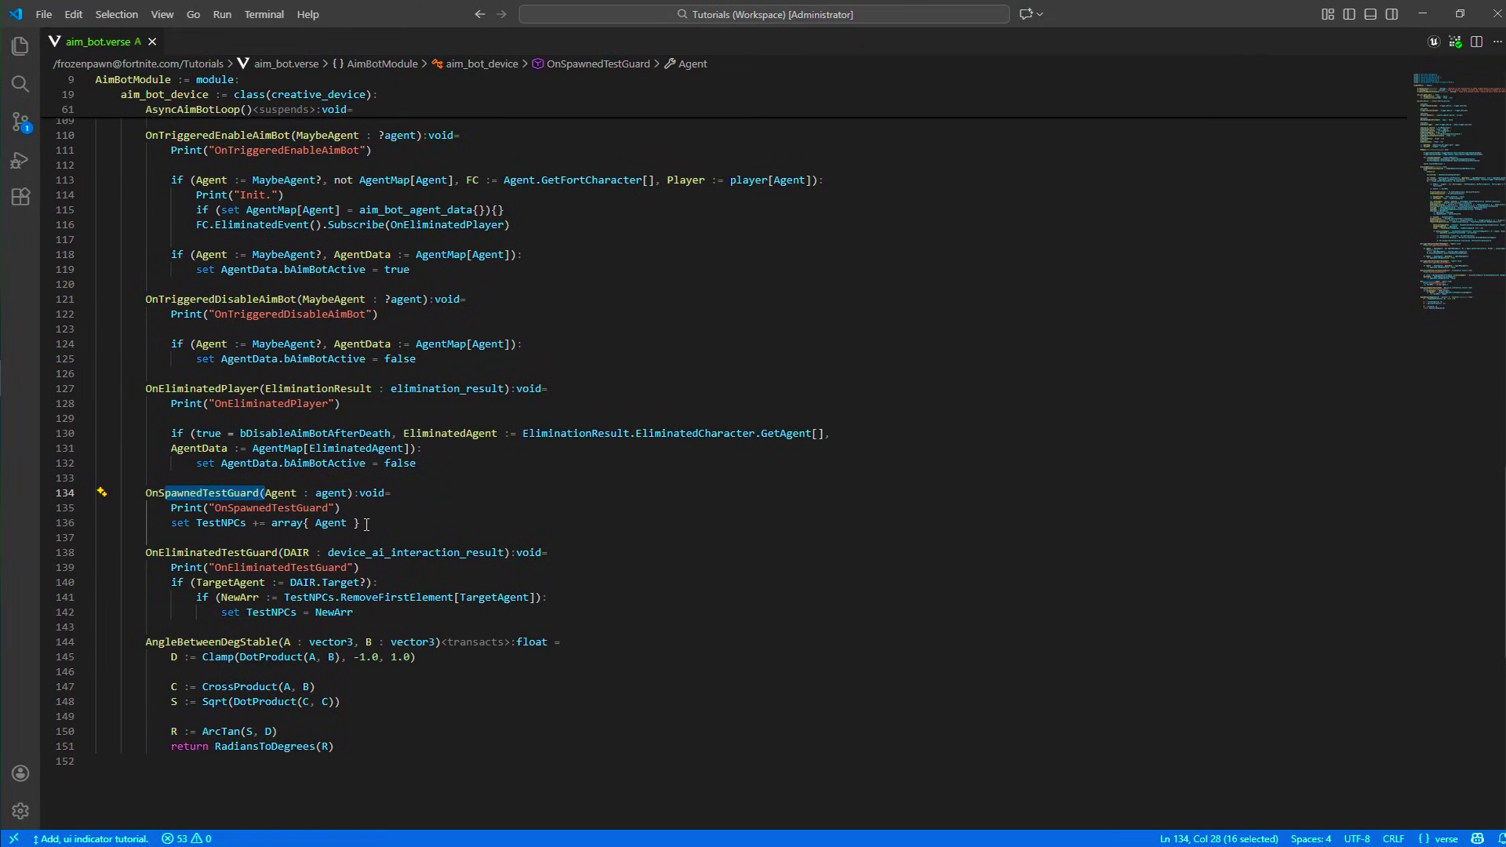
pyautogui.moveTo(366, 524); pyautogui.dragTo(228, 530)
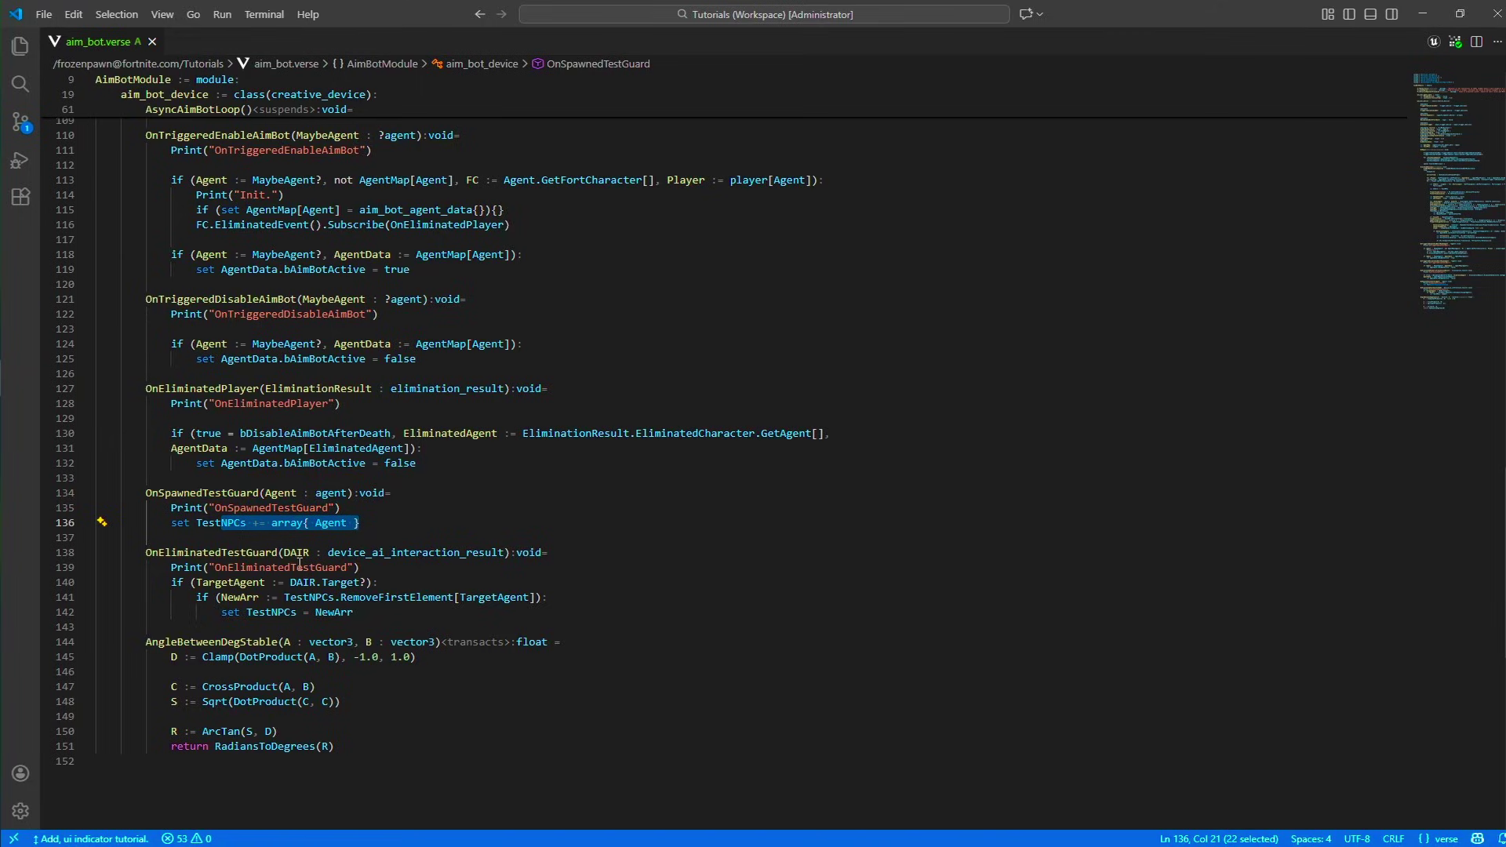
pyautogui.moveTo(307, 598); pyautogui.dragTo(210, 552)
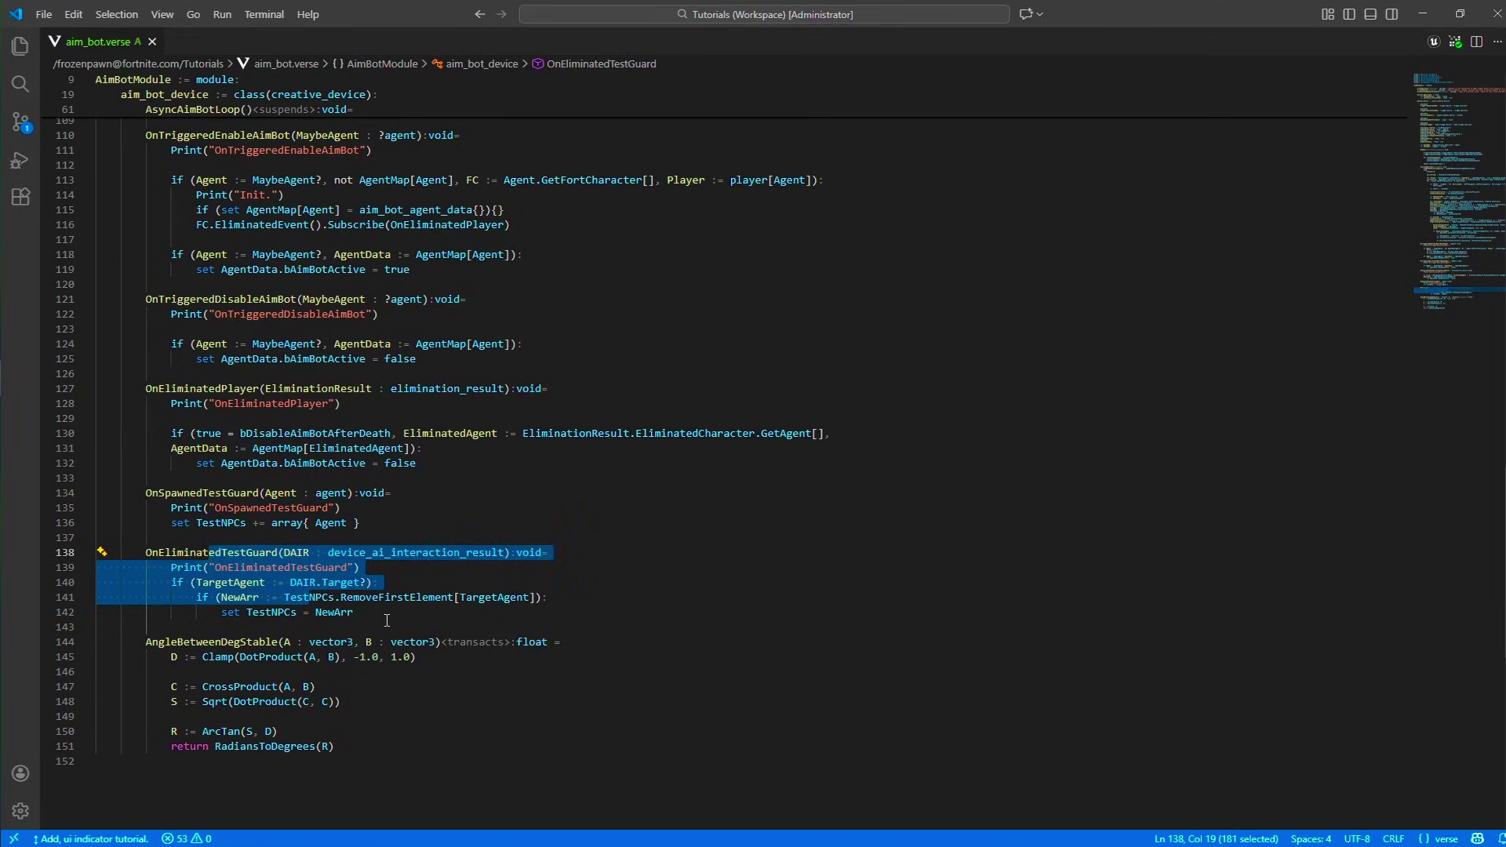